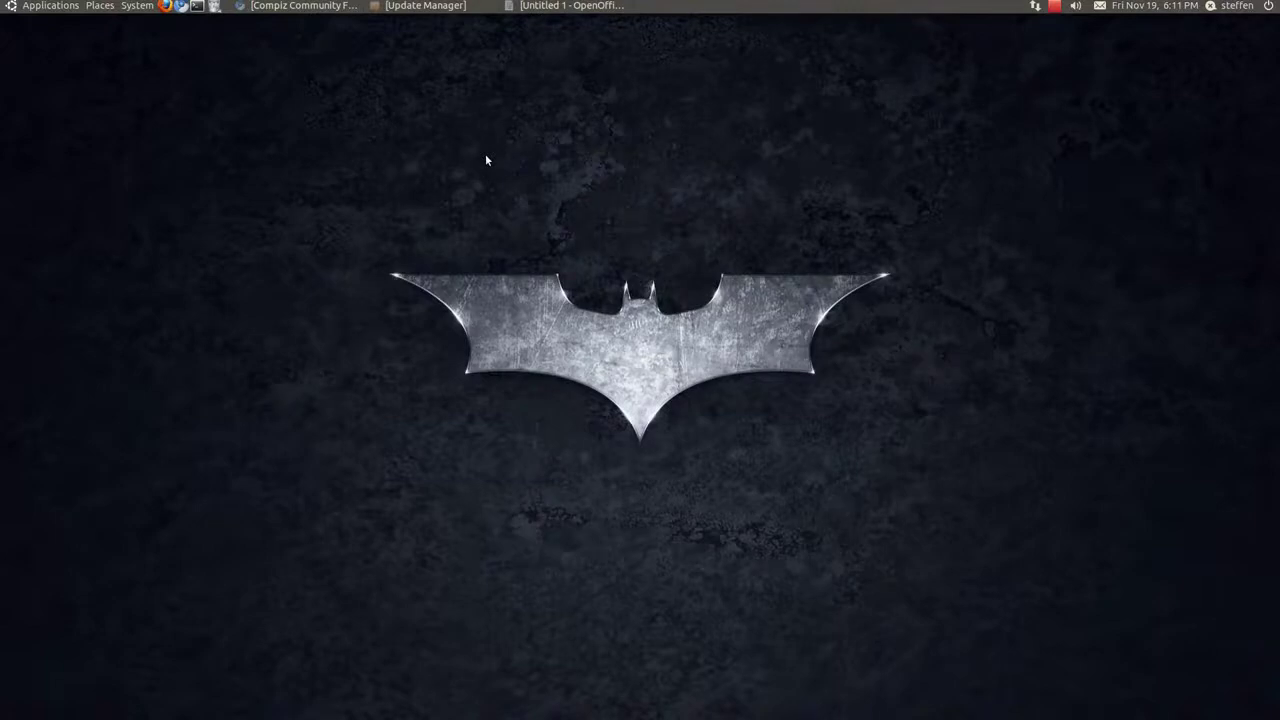
# Step: Briefly view the OpenOffice Writer document, minimize it, and bring up the Compiz Community Forum page with the compiz-addons installation commands
pyautogui.click(540, 6)
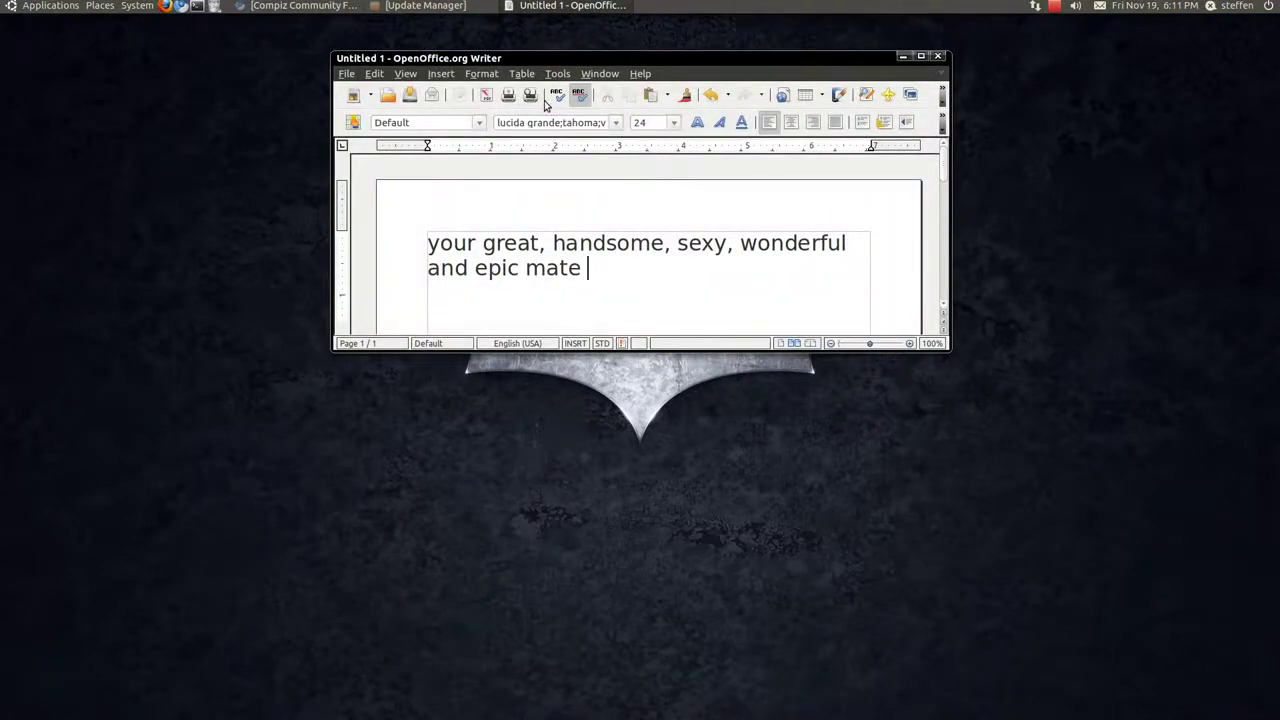
pyautogui.click(905, 57)
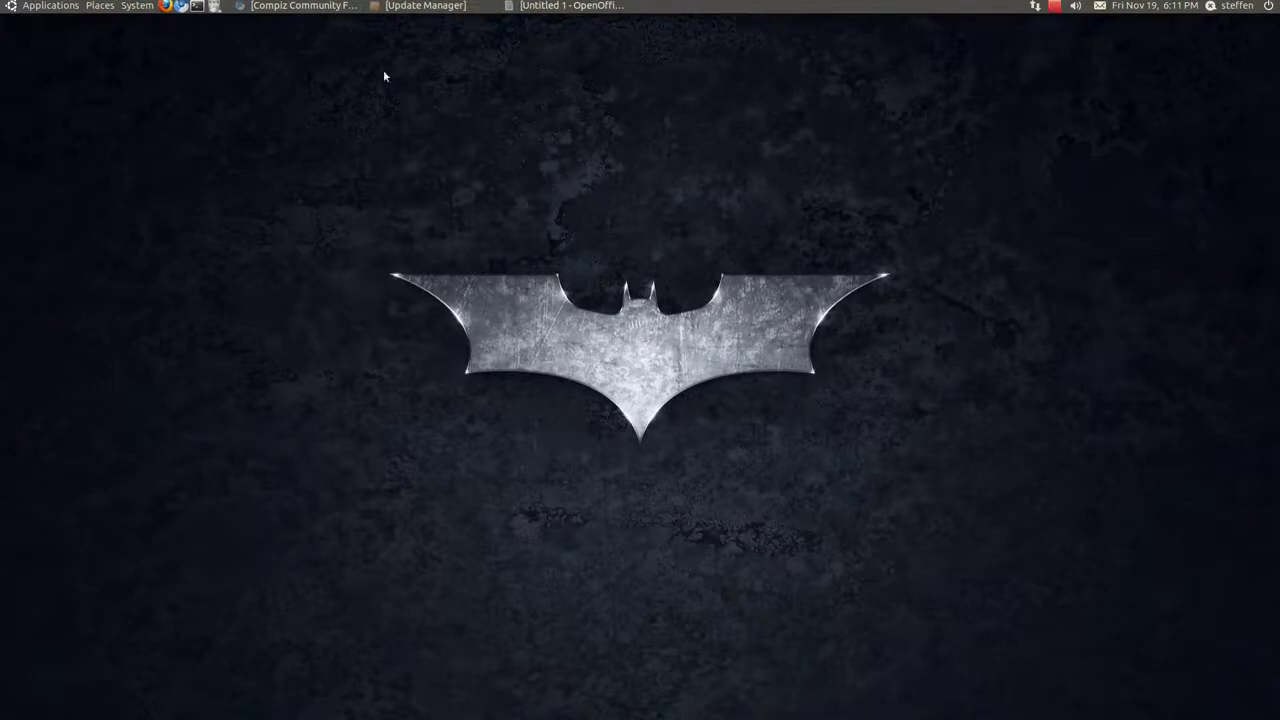
pyautogui.click(305, 6)
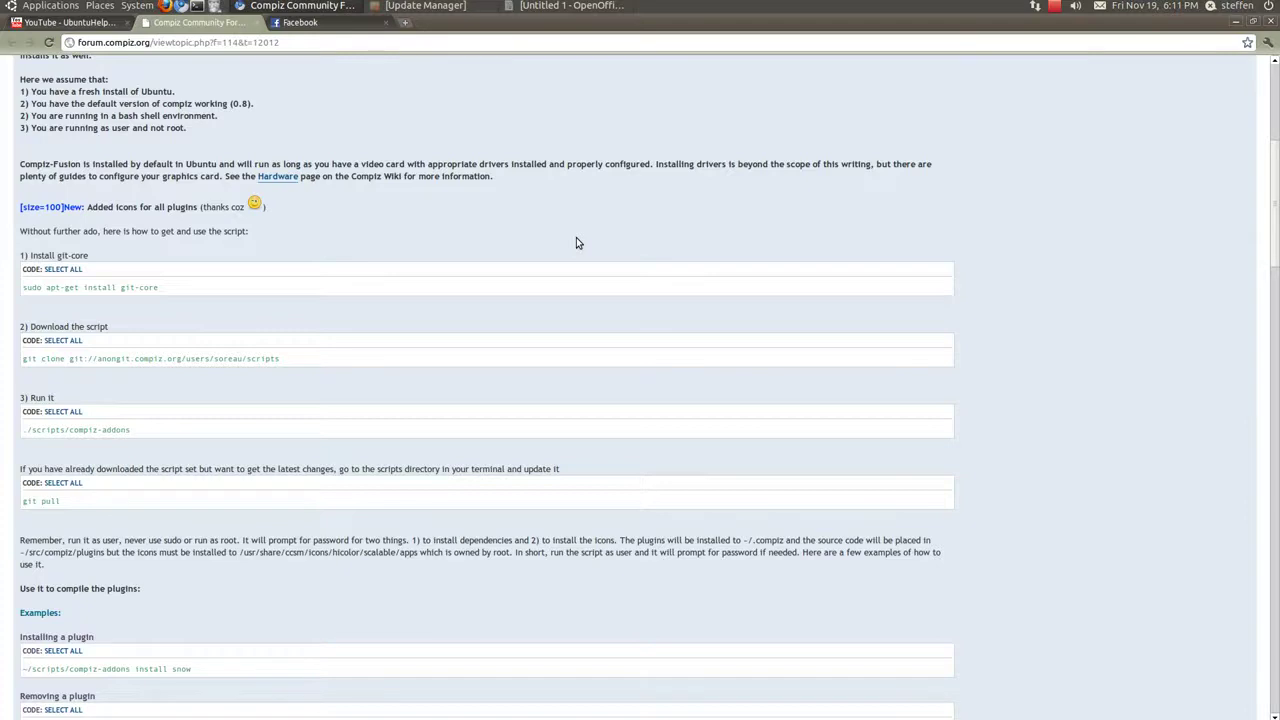
# Step: Open a terminal window over the forum instructions and run ./scripts/compiz-addons
pyautogui.click(198, 6)
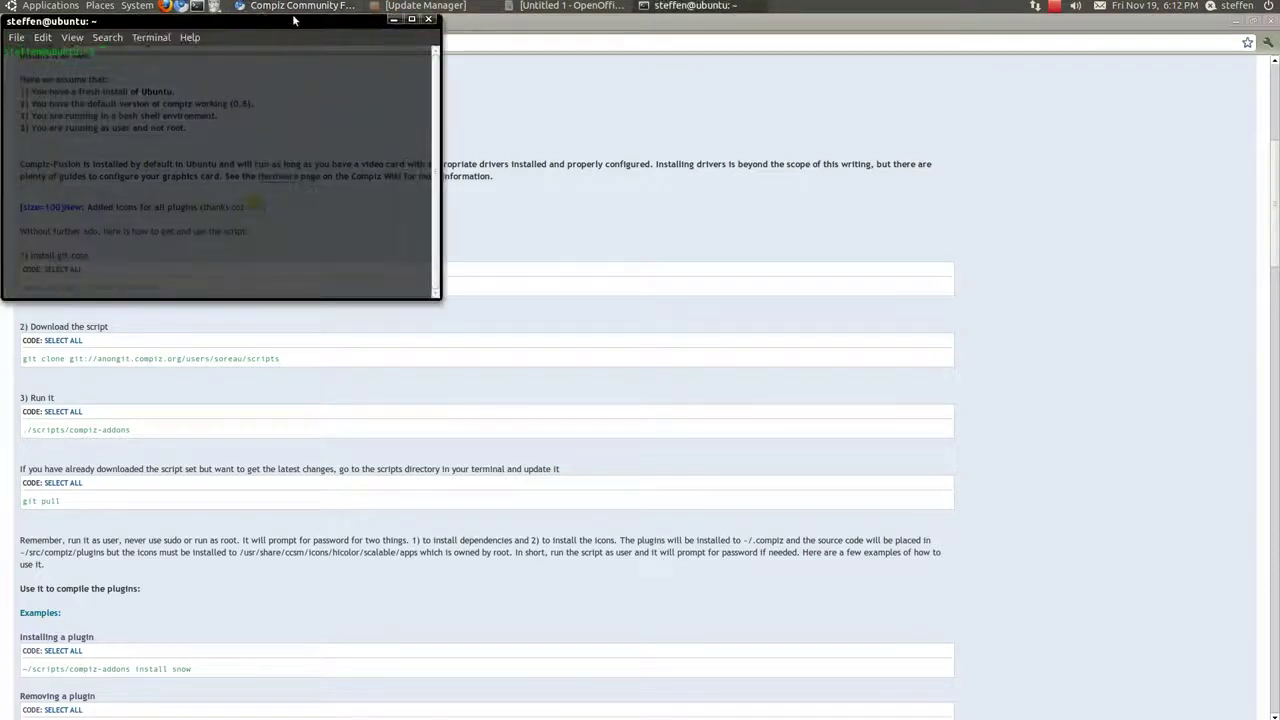
pyautogui.moveTo(293, 19); pyautogui.dragTo(717, 210)
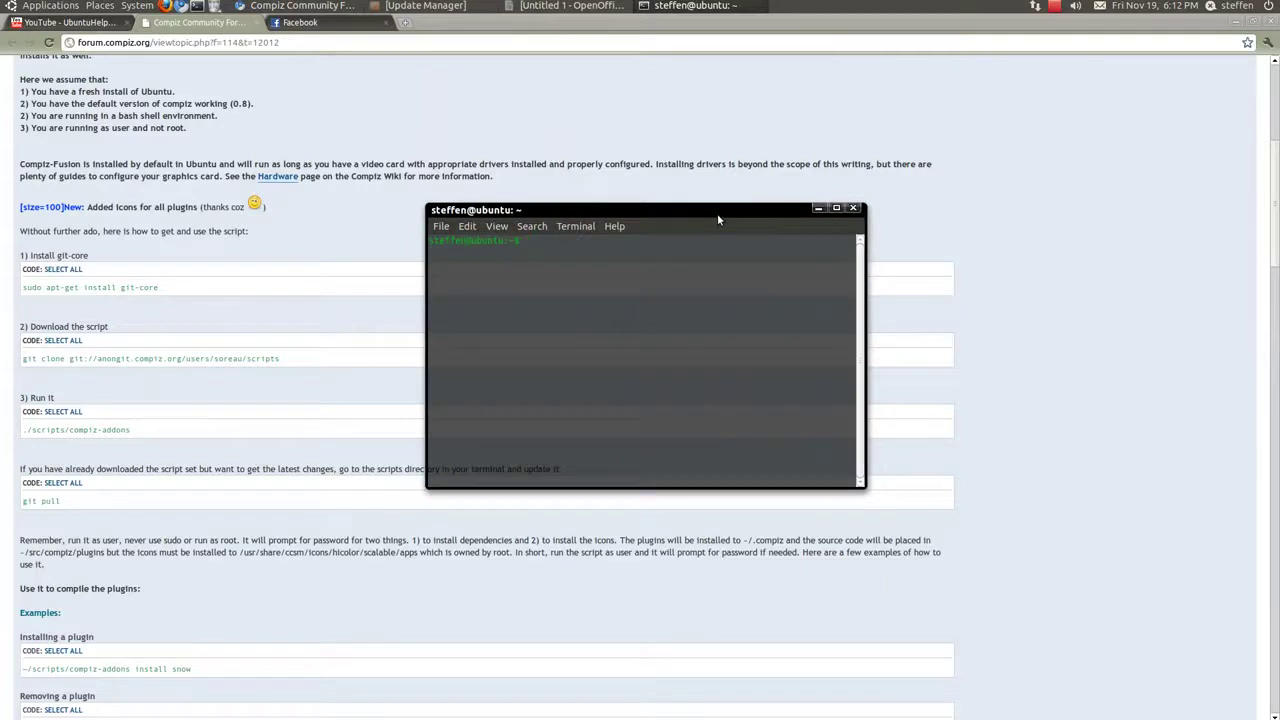
pyautogui.write('./scripts/compiz-addons')
pyautogui.write('sudo apt-get install git-core')
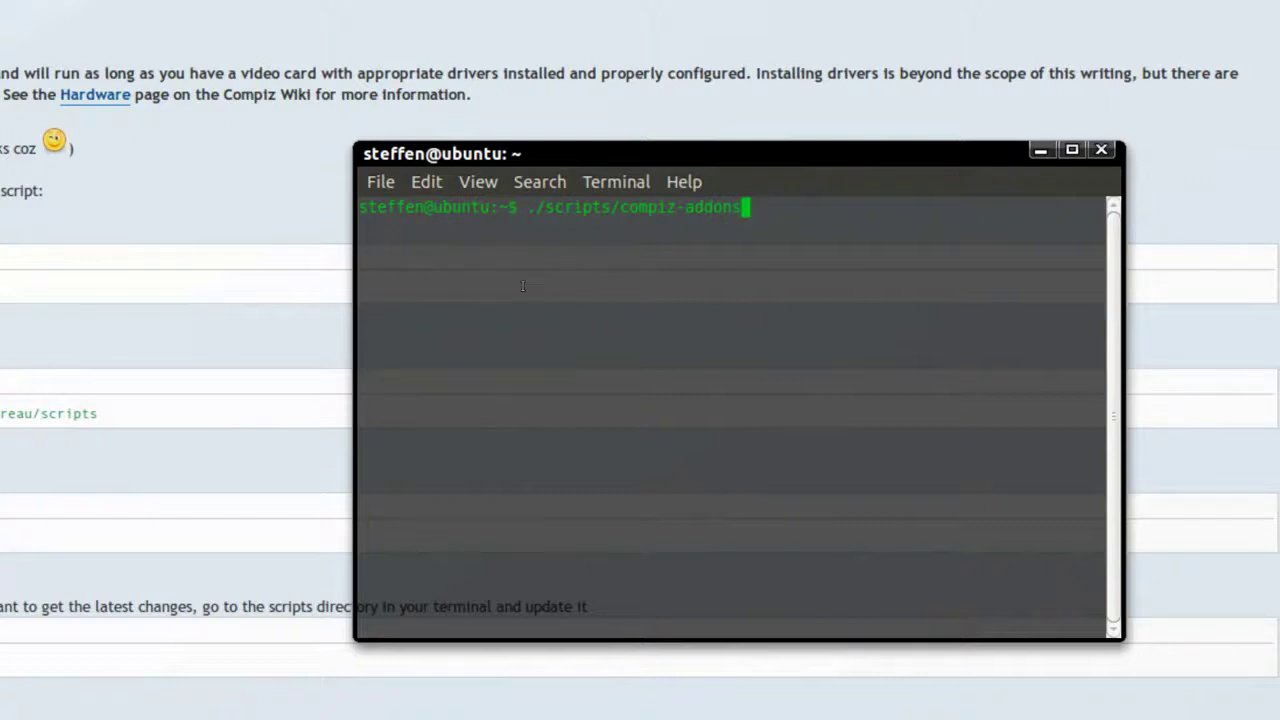
pyautogui.press('Return')
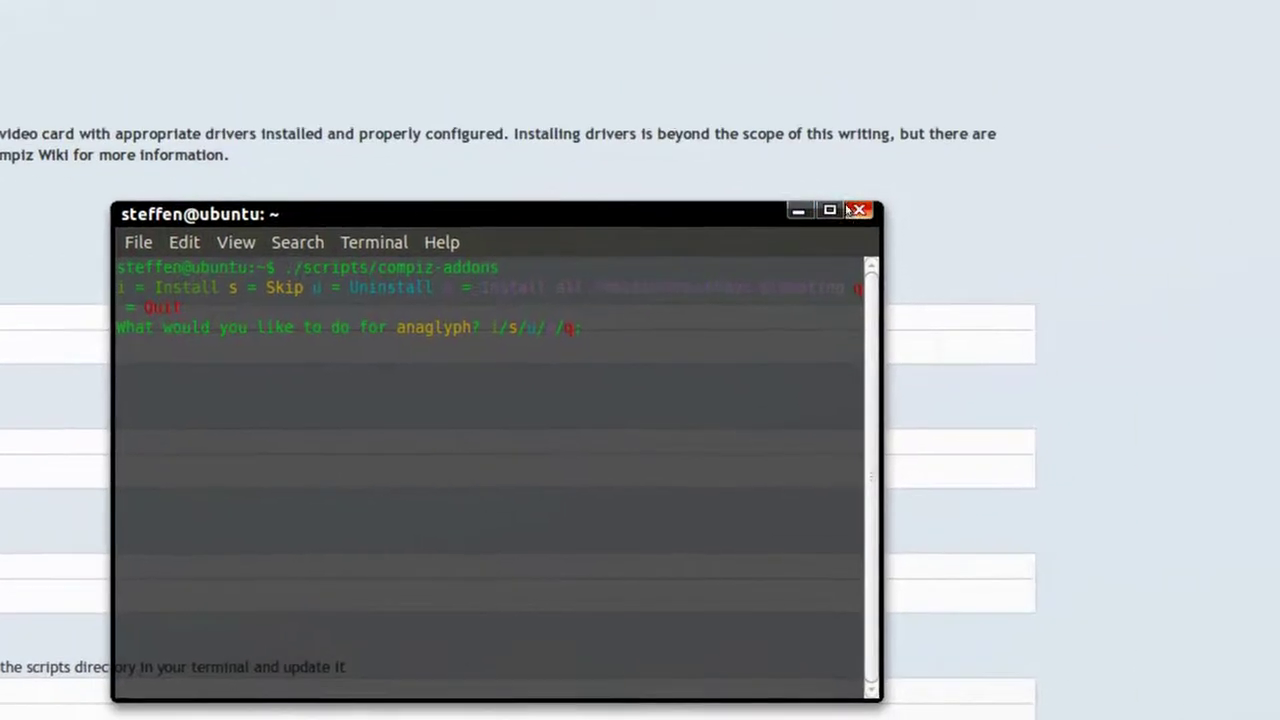
# Step: Close the terminal together with its running compiz-addons script and minimize the browser
pyautogui.click(1007, 170)
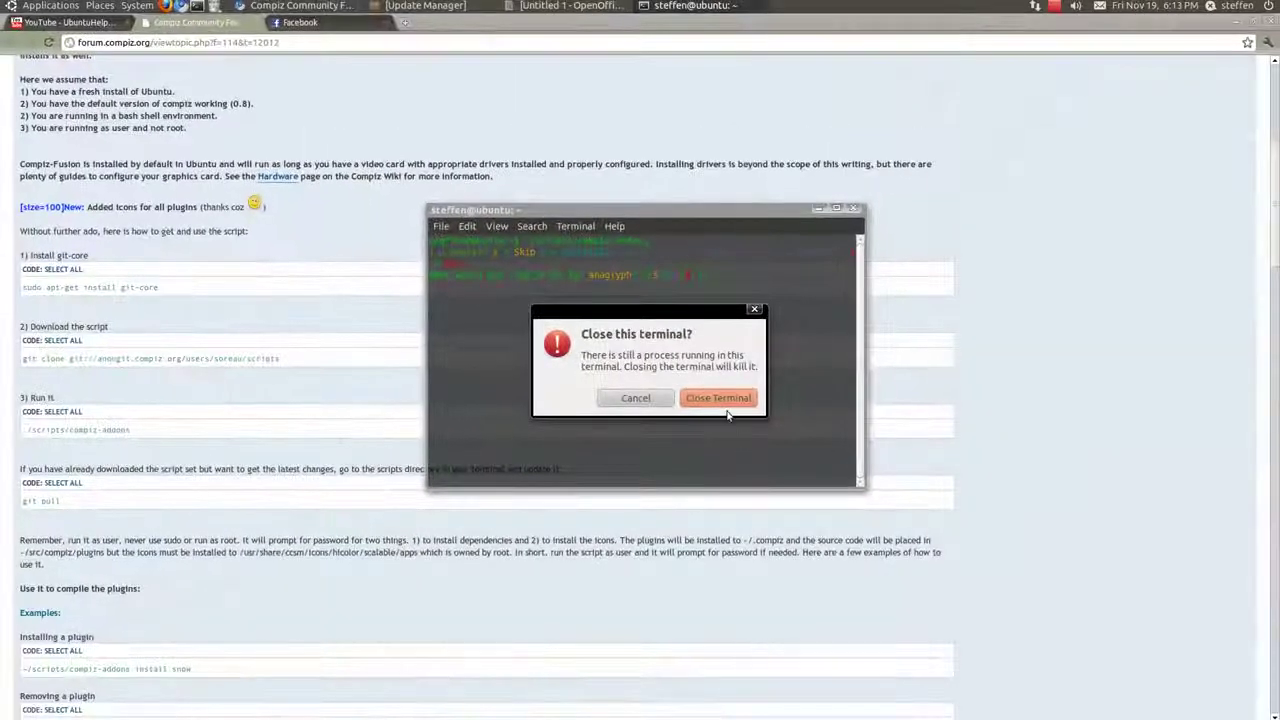
pyautogui.click(750, 414)
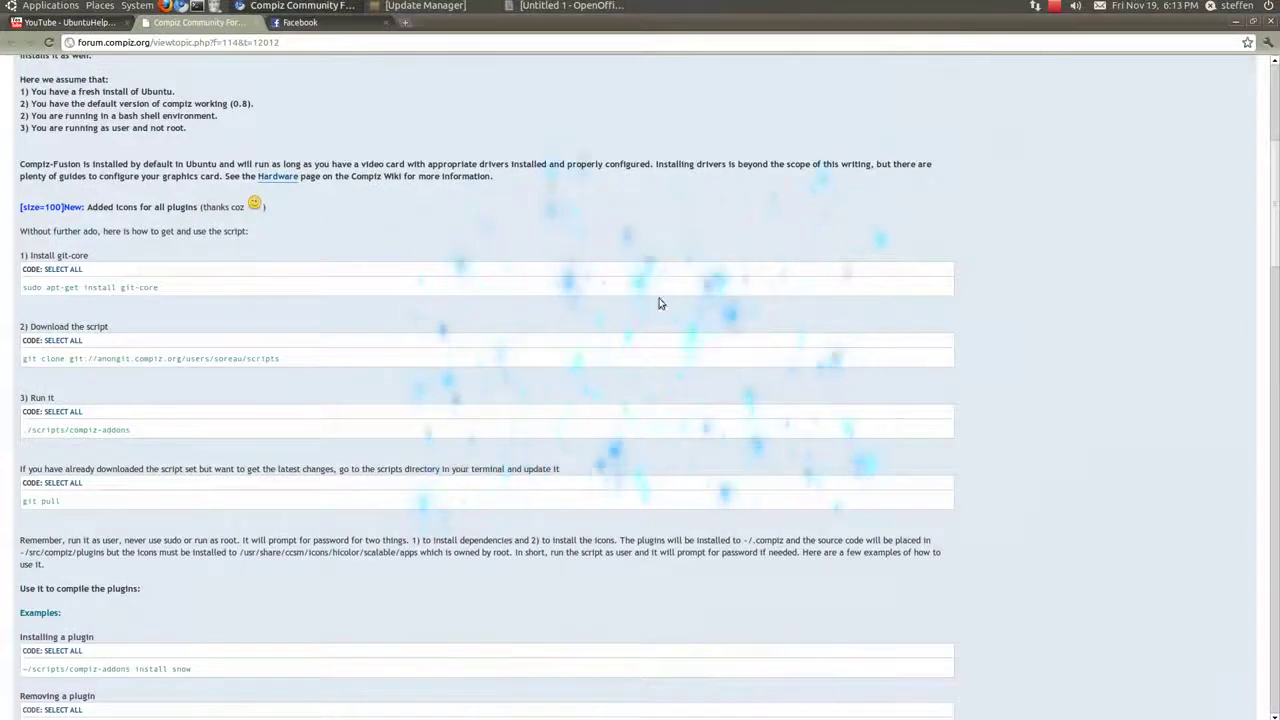
pyautogui.click(322, 8)
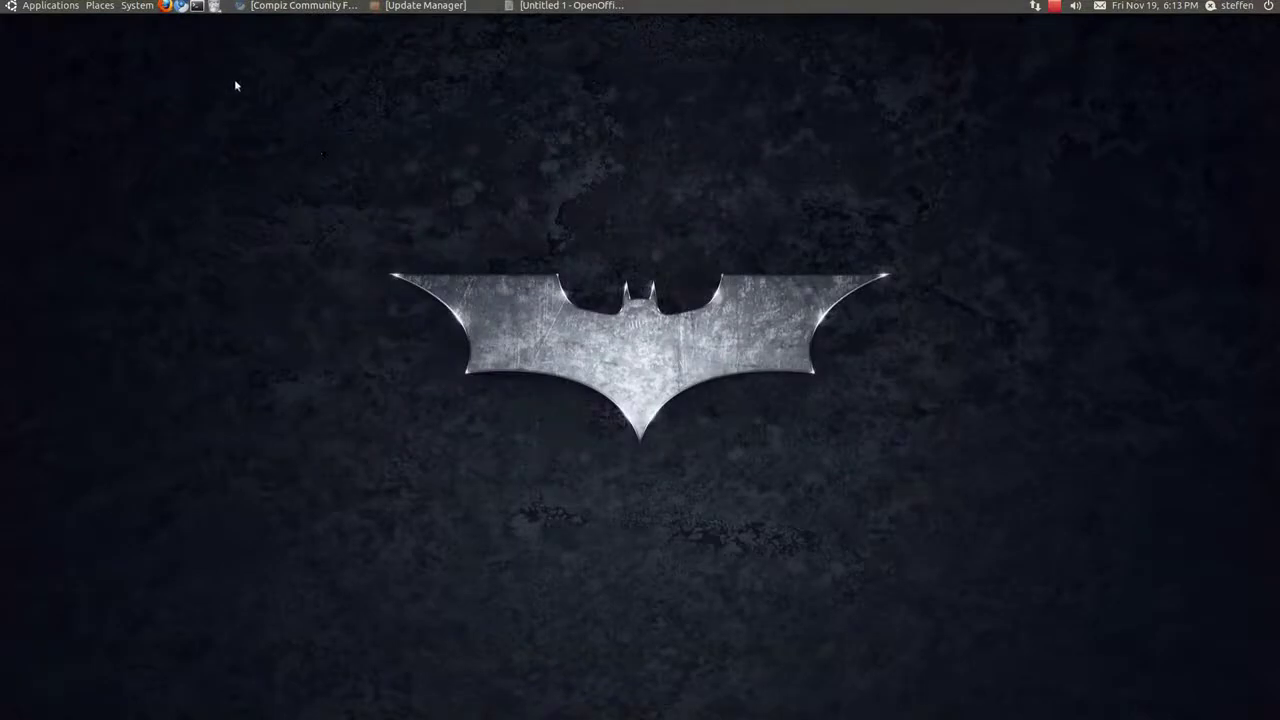
# Step: Open CompizConfig Settings Manager and move its window towards the middle of the desktop
pyautogui.click(130, 8)
pyautogui.moveTo(135, 22)
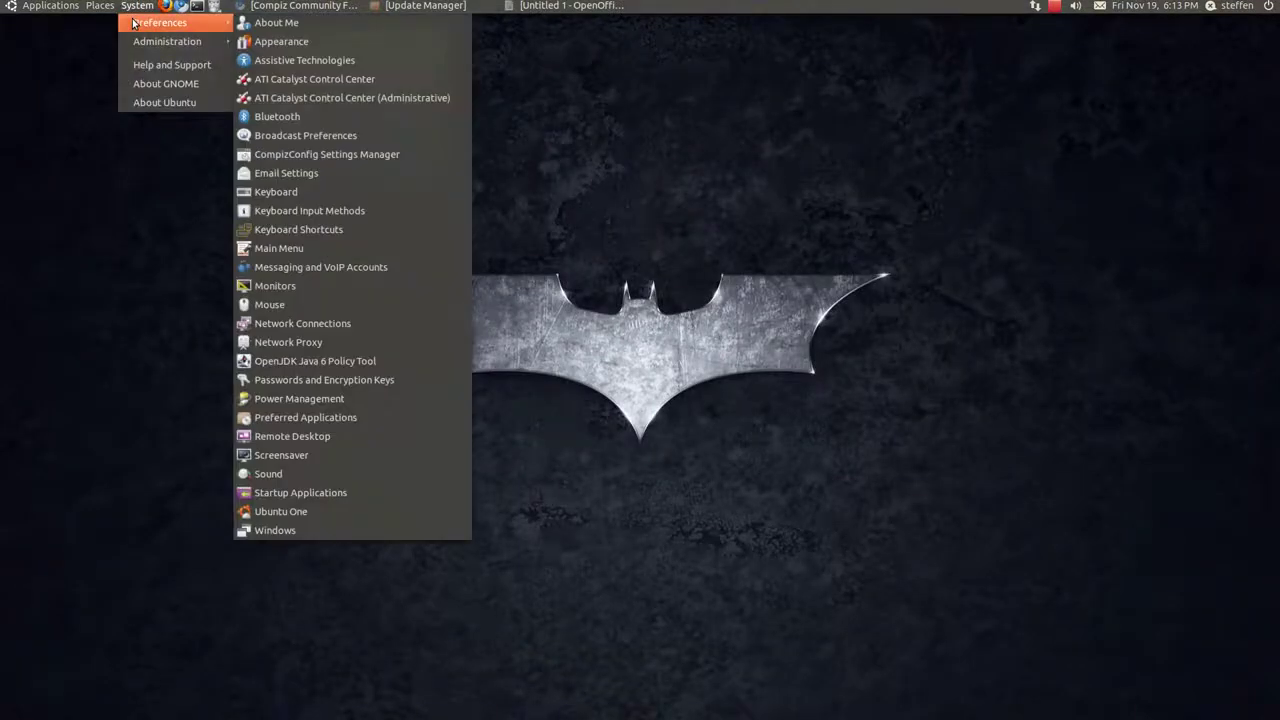
pyautogui.click(340, 156)
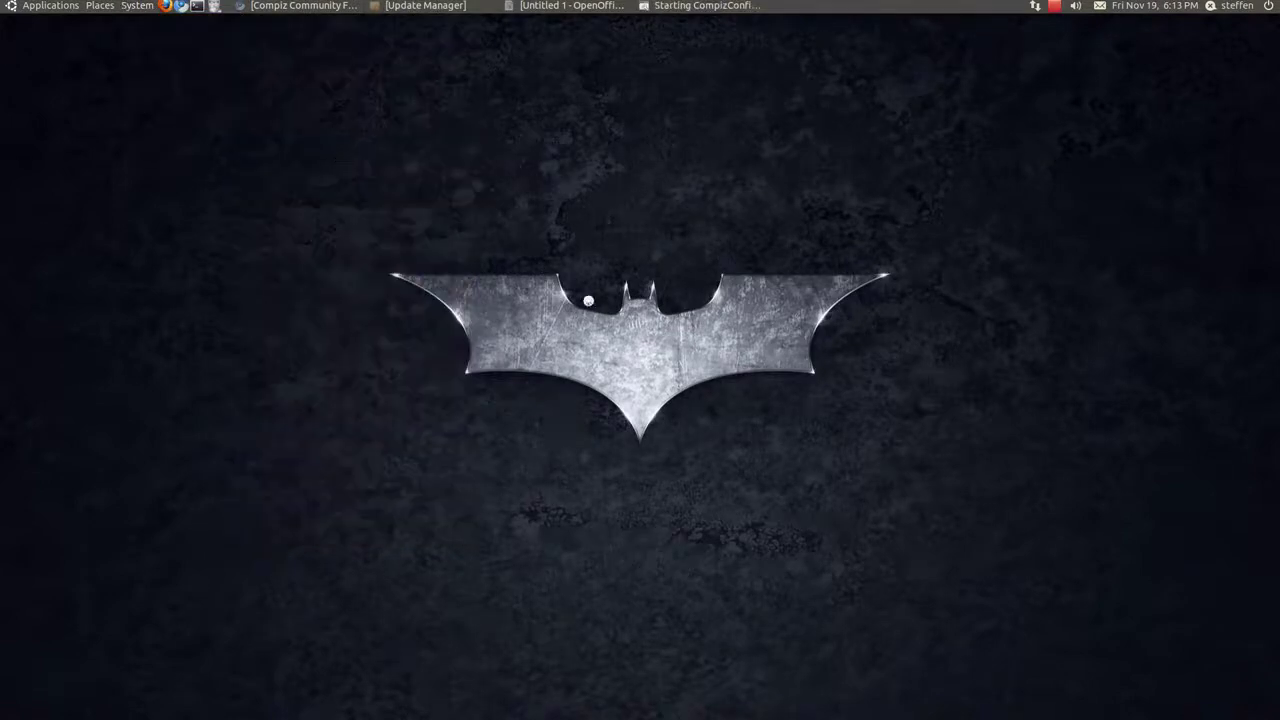
pyautogui.moveTo(458, 22); pyautogui.dragTo(748, 126)
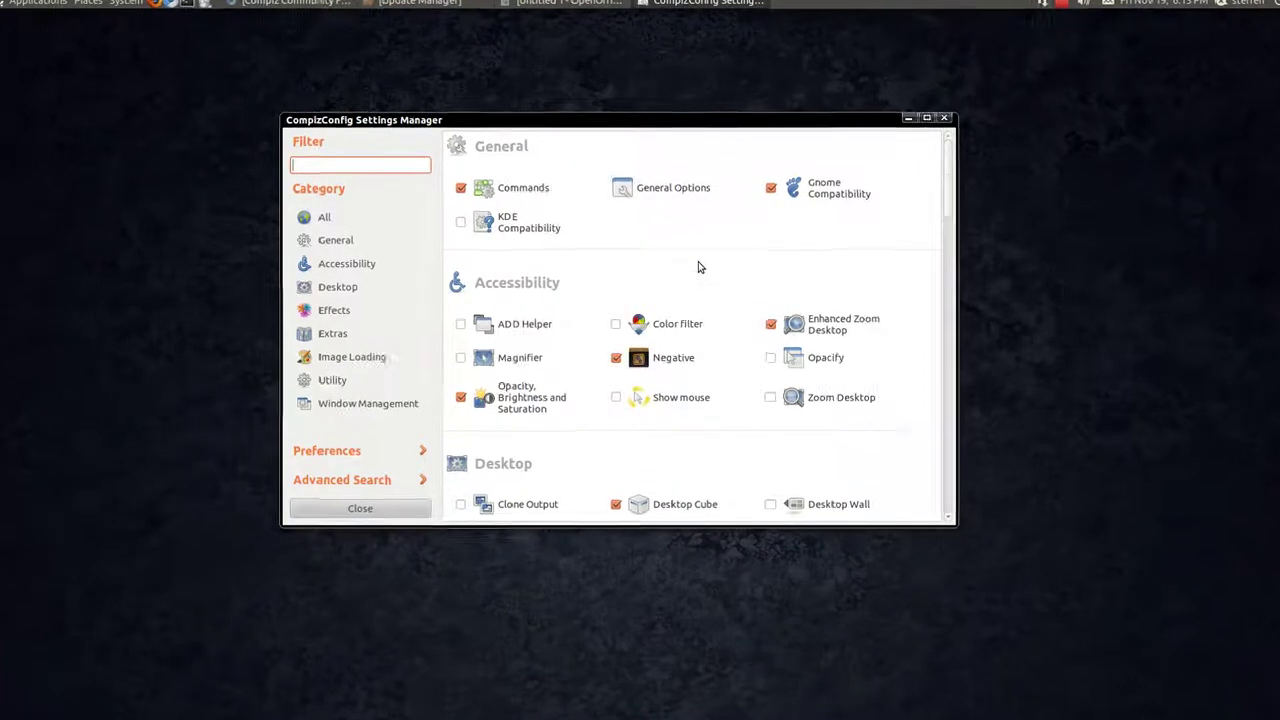
# Step: View the available open effects for the first Open Animation entry of the Animations plugin and close its editor
pyautogui.scroll(3, 699, 267)
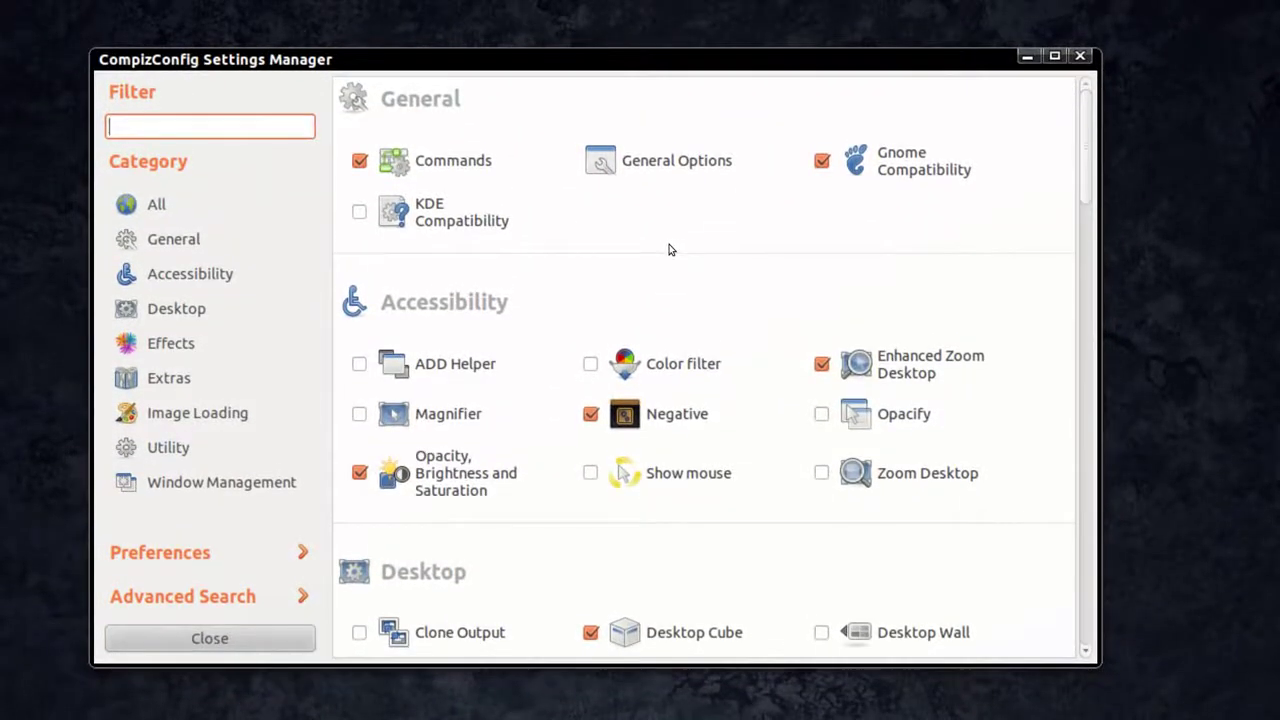
pyautogui.scroll(-5, 670, 250)
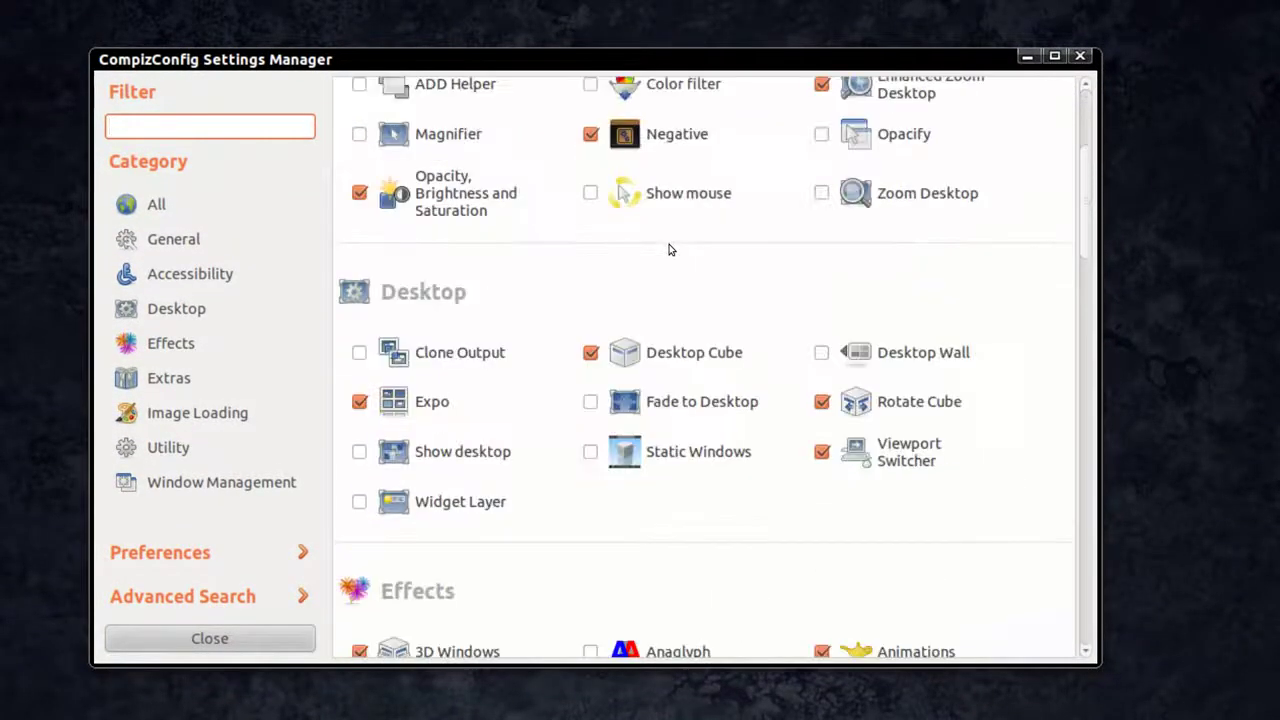
pyautogui.scroll(-3, 670, 250)
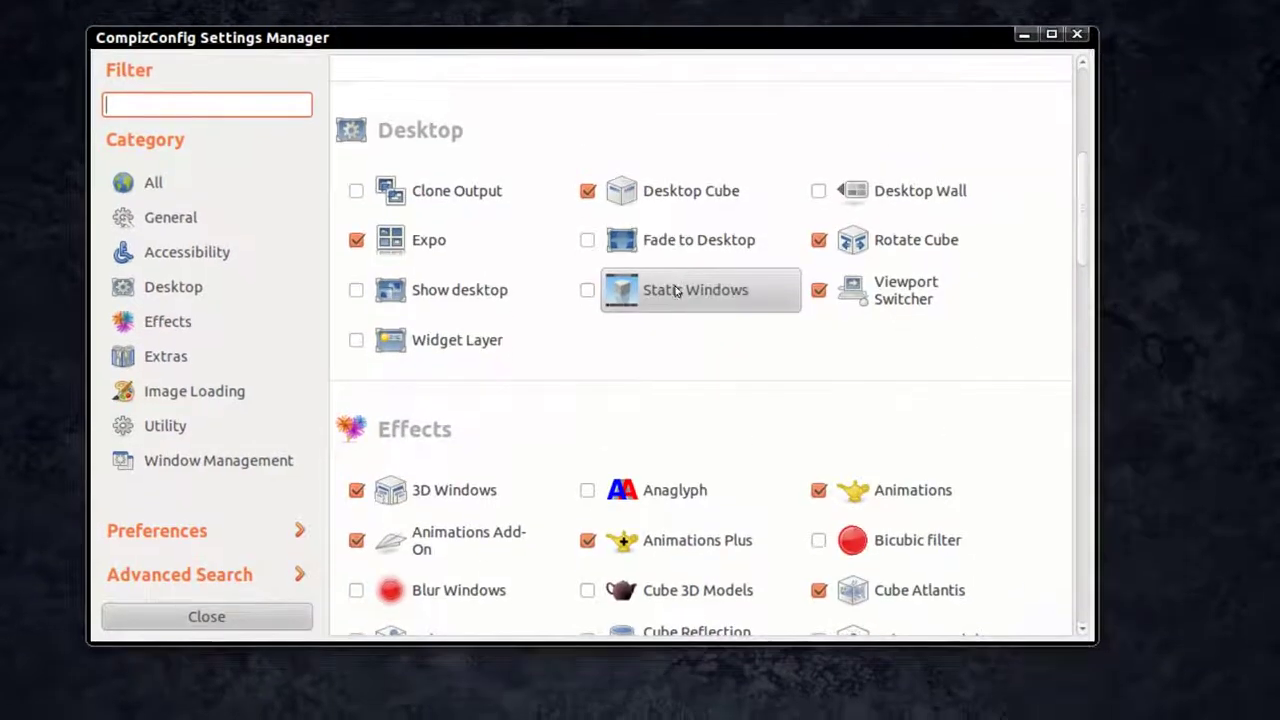
pyautogui.scroll(-4, 675, 290)
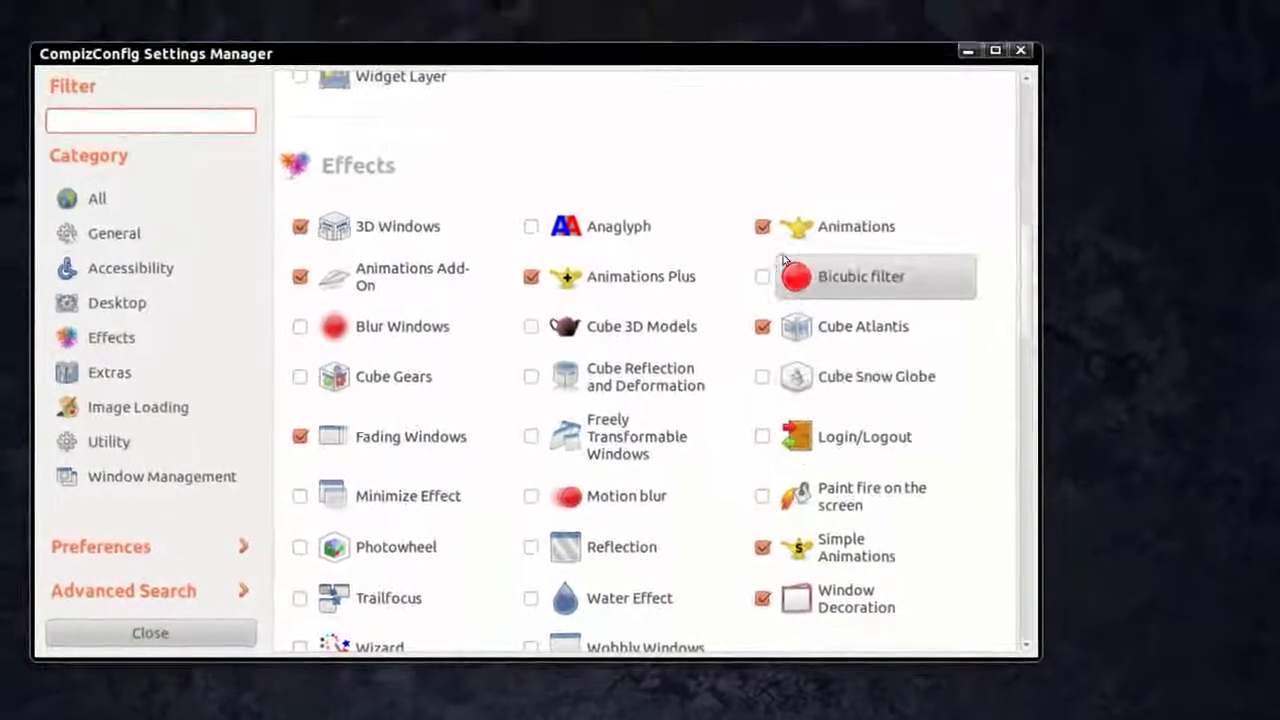
pyautogui.click(788, 244)
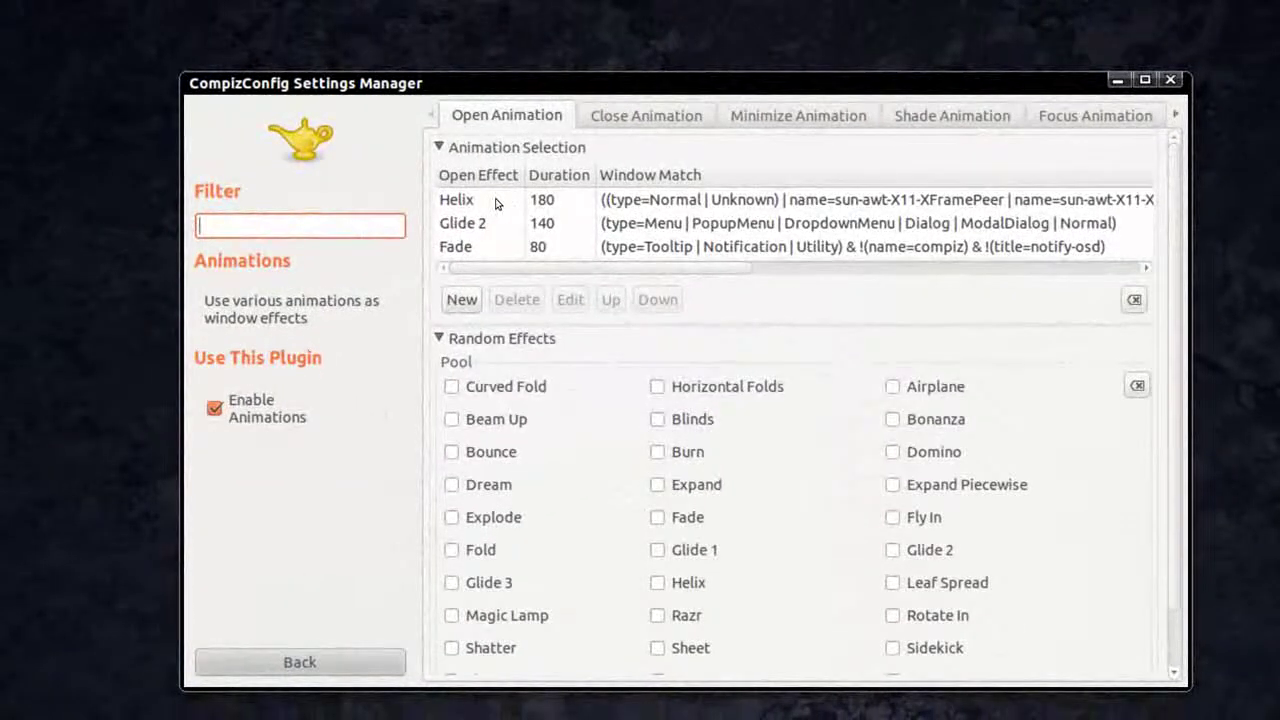
pyautogui.doubleClick(495, 200)
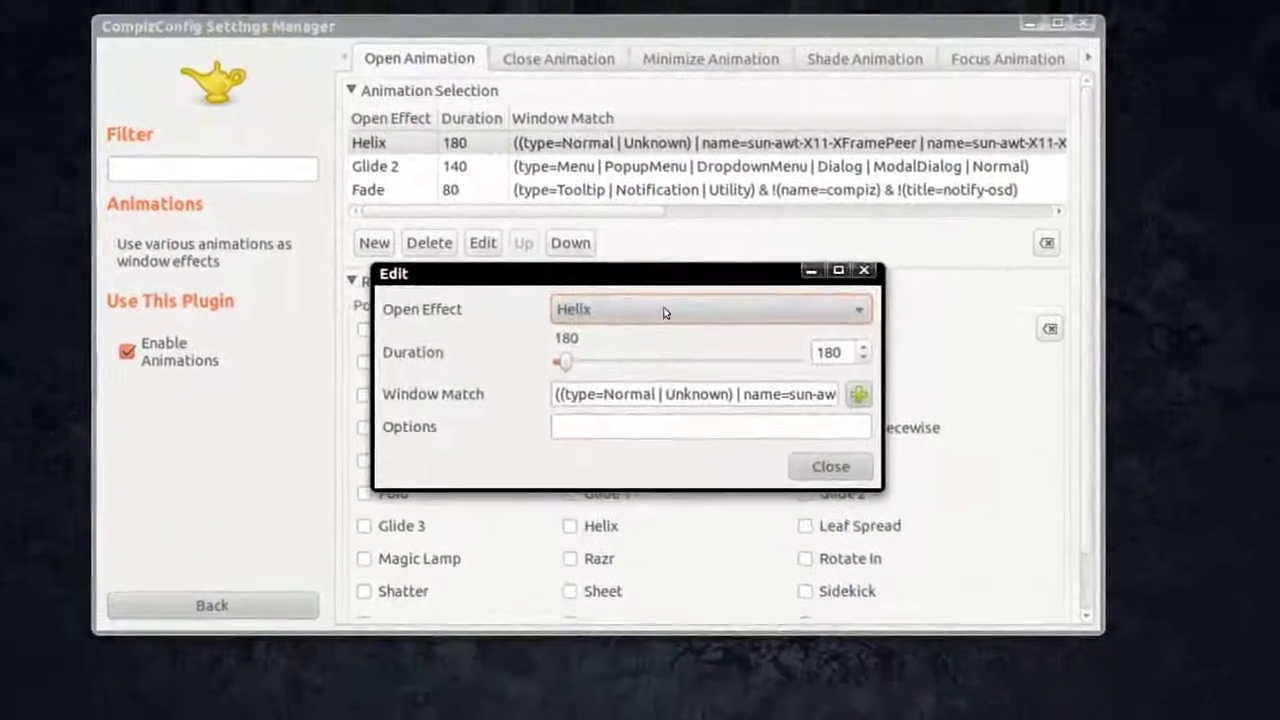
pyautogui.click(664, 312)
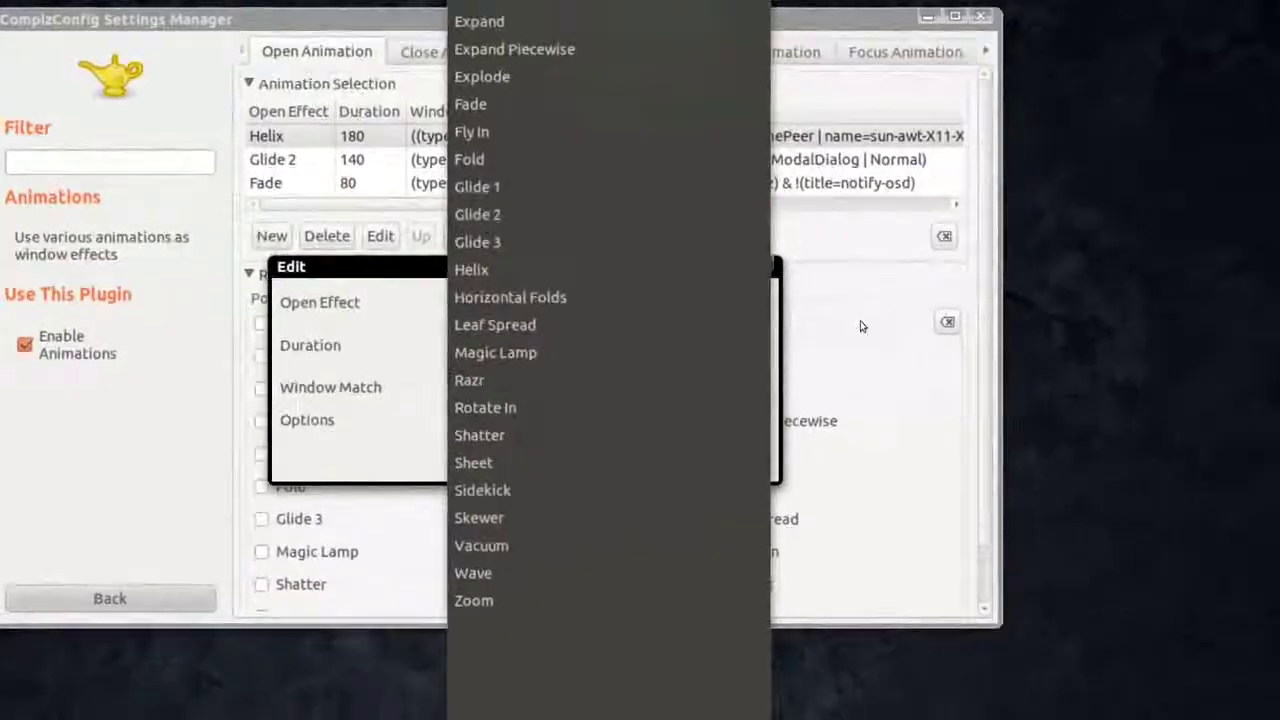
pyautogui.press('Escape')
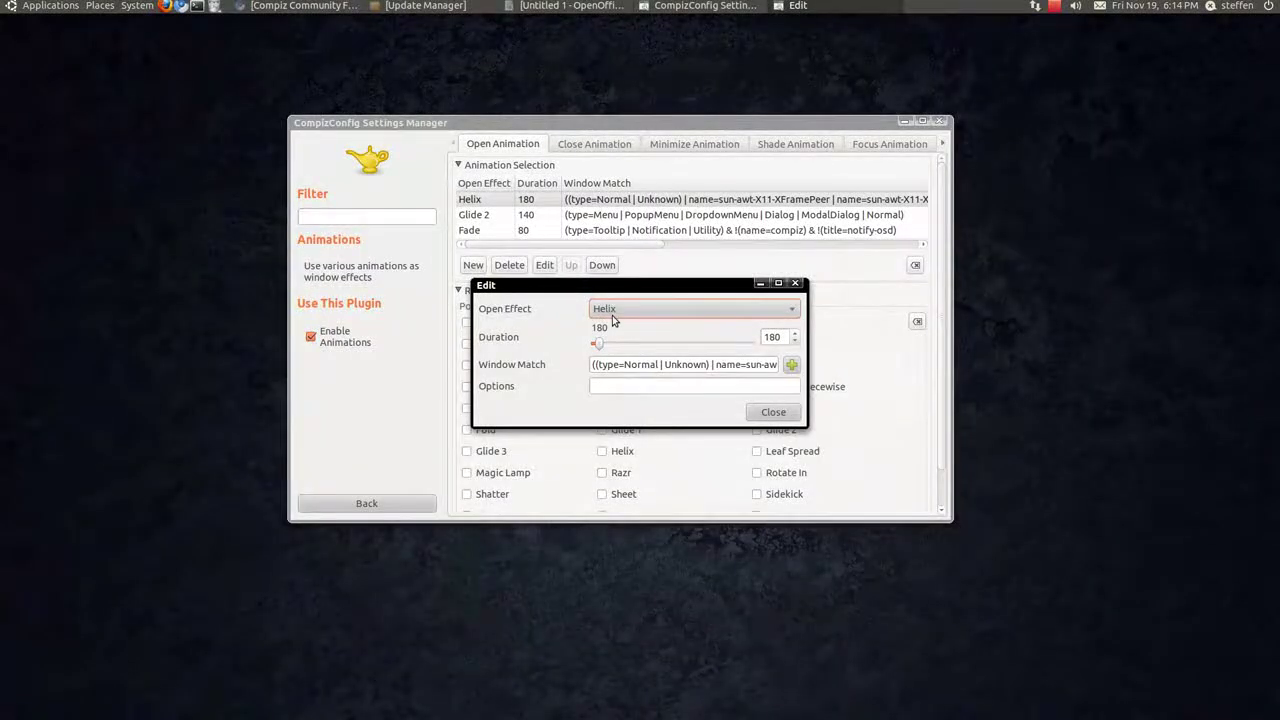
pyautogui.click(786, 416)
# Step: Open the Home Folder and close it again to preview the window open and close animations
pyautogui.click(100, 6)
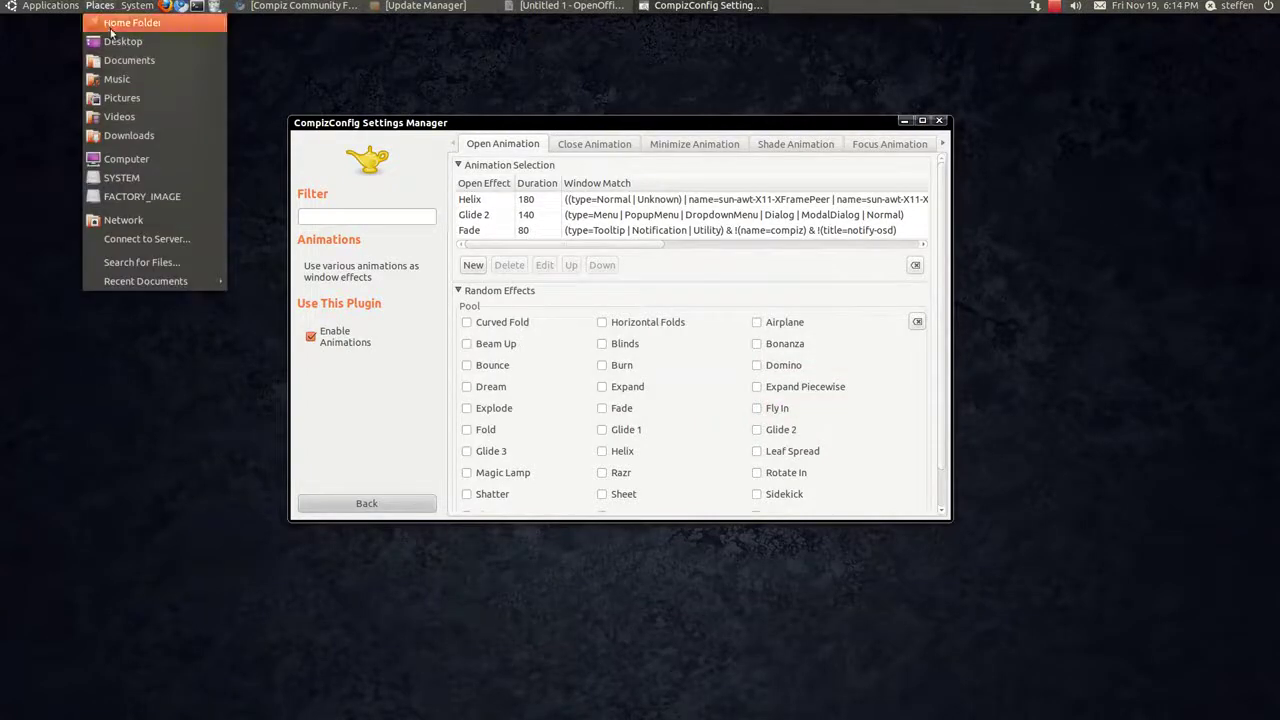
pyautogui.click(122, 27)
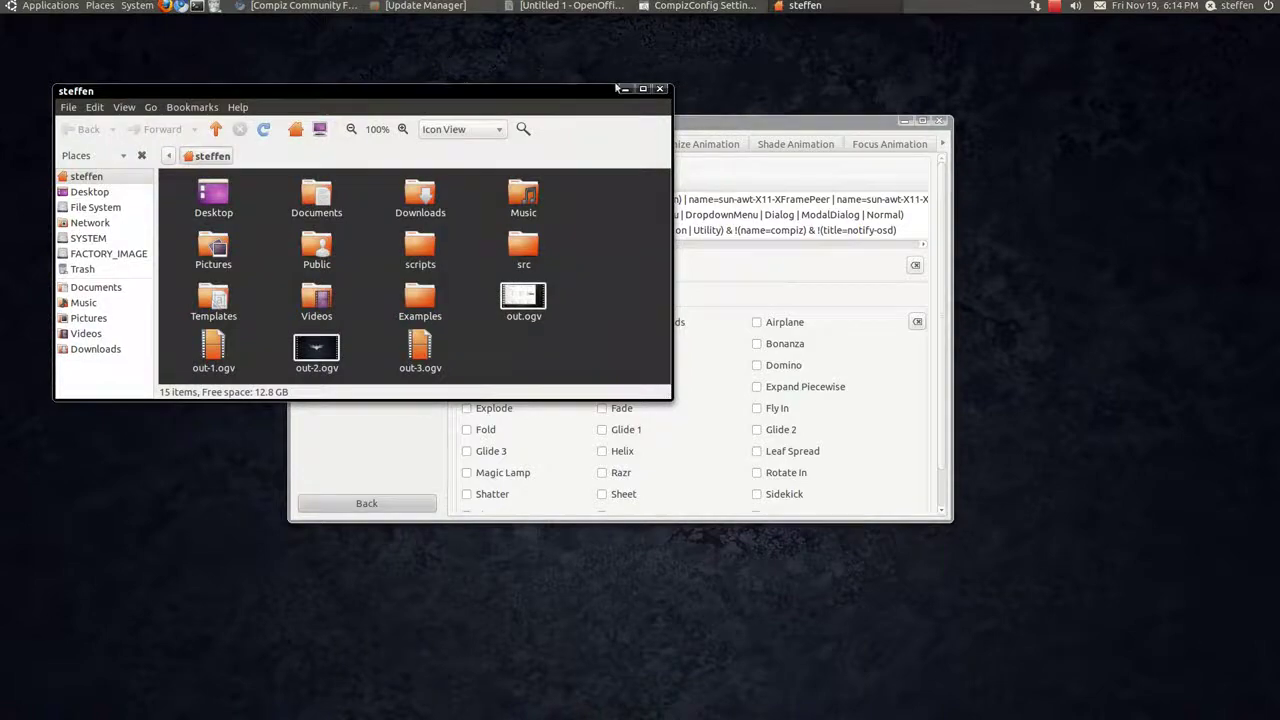
pyautogui.click(660, 90)
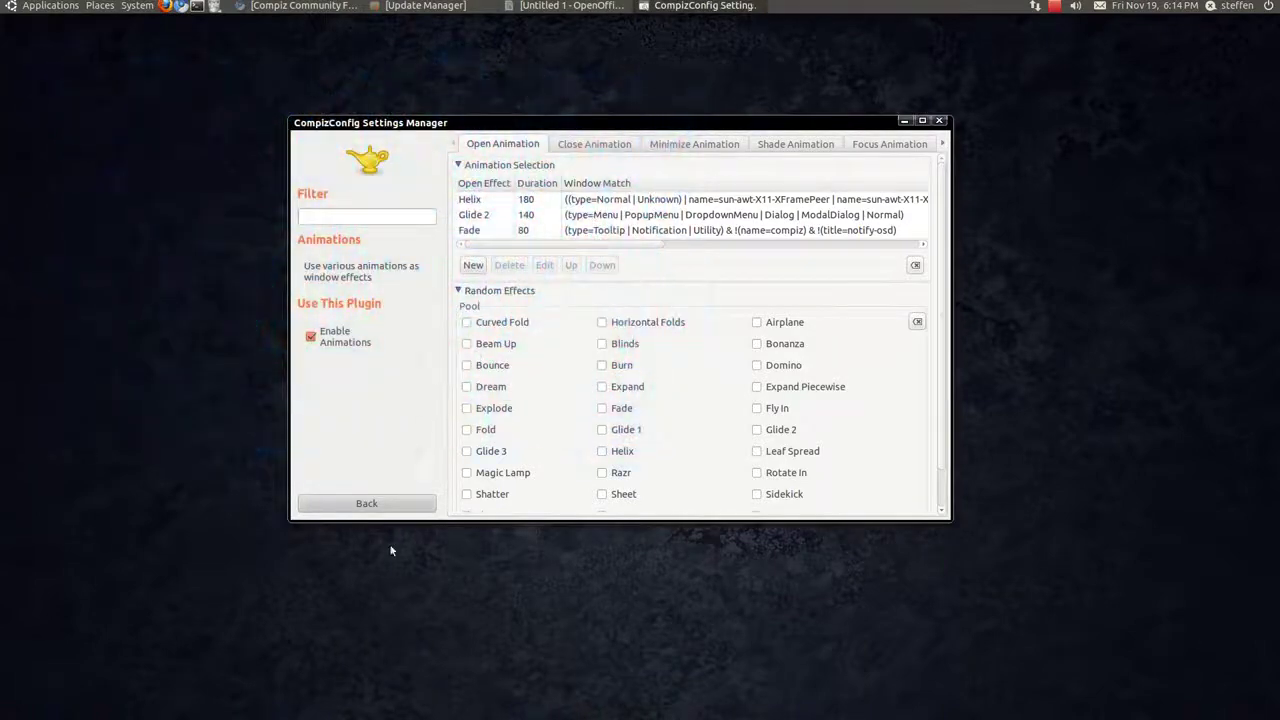
# Step: Leave the Animations settings, view the Cube 3D Models plugin's settings, and return to the plugin list
pyautogui.click(367, 504)
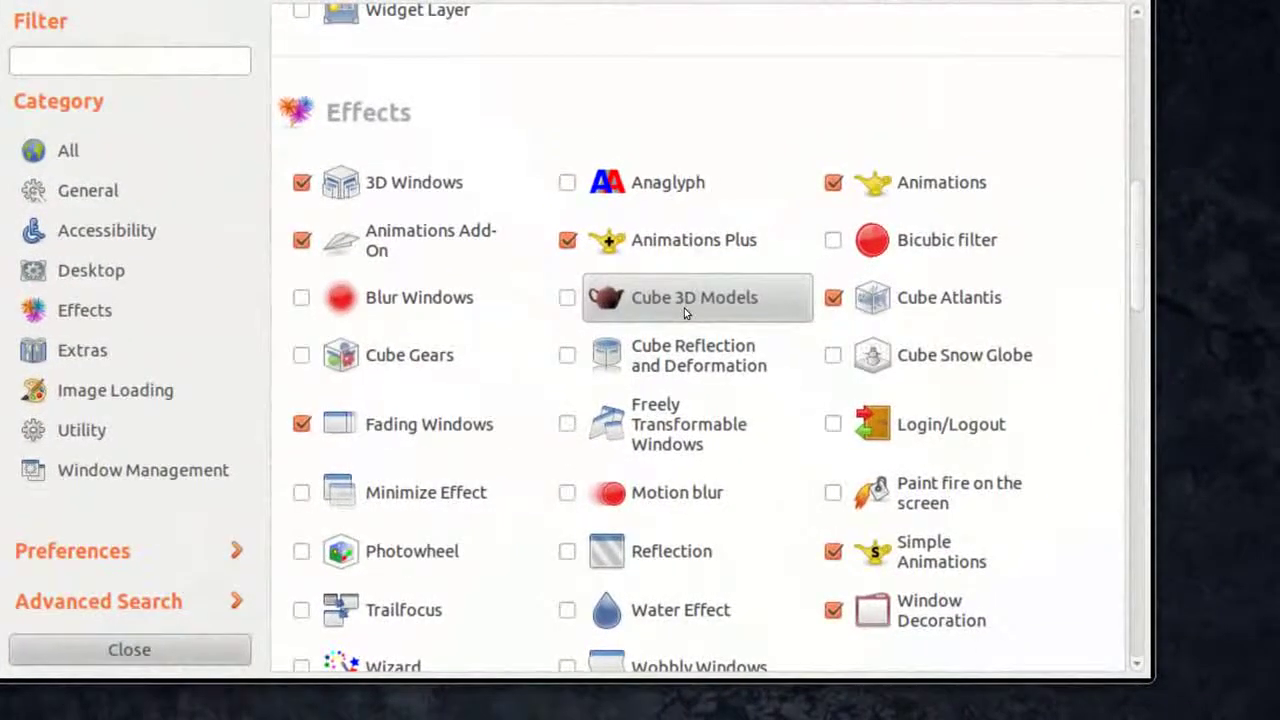
pyautogui.click(670, 315)
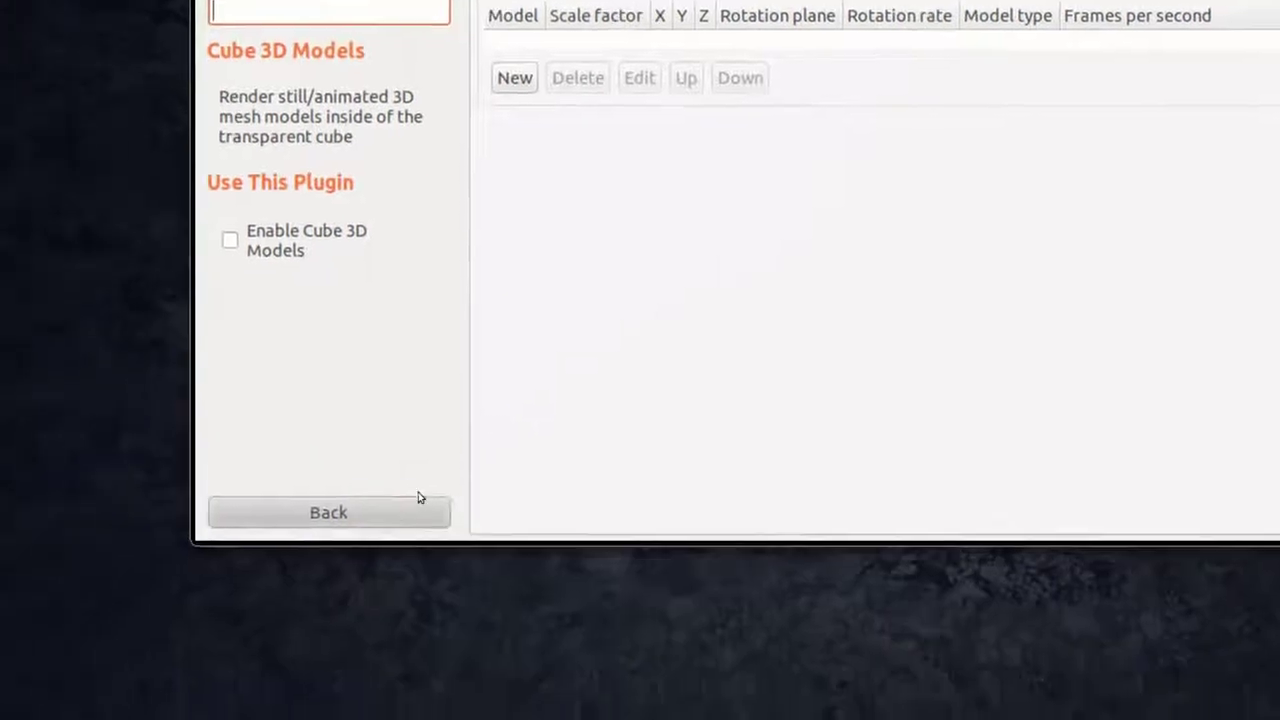
pyautogui.click(417, 503)
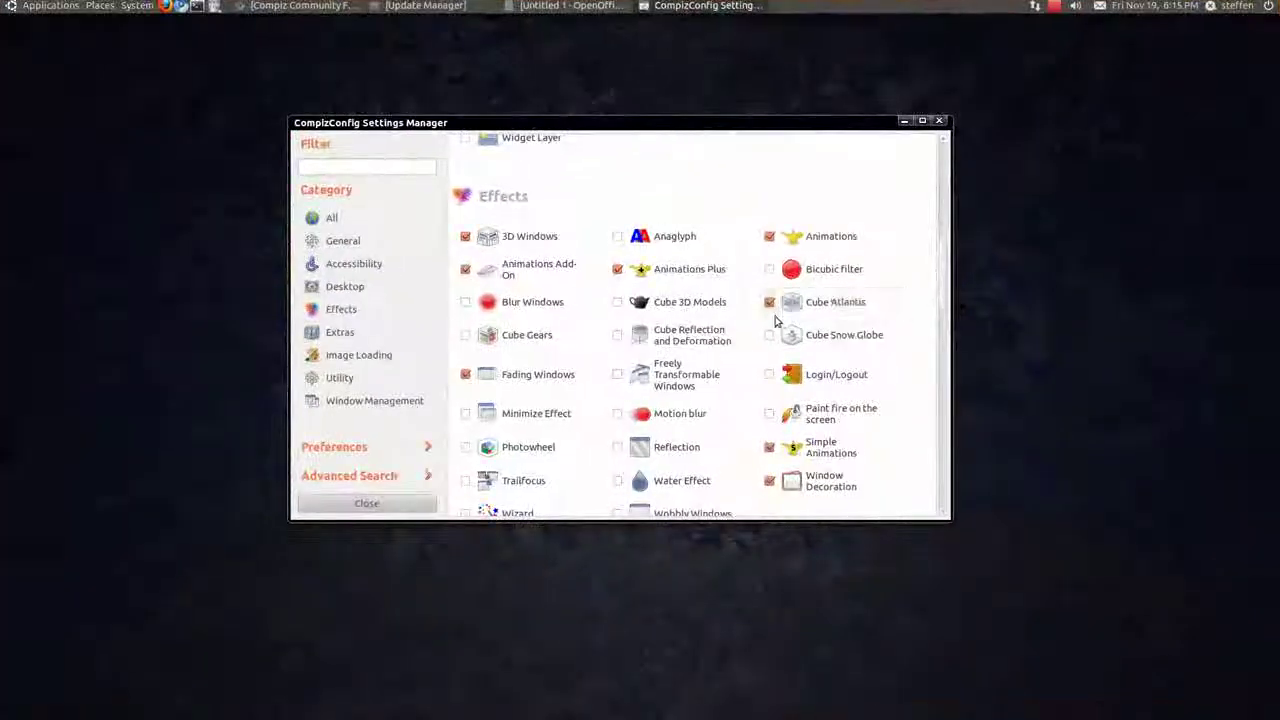
# Step: Disable the Cube Atlantis plugin and enable Cube Snow Globe instead
pyautogui.click(769, 302)
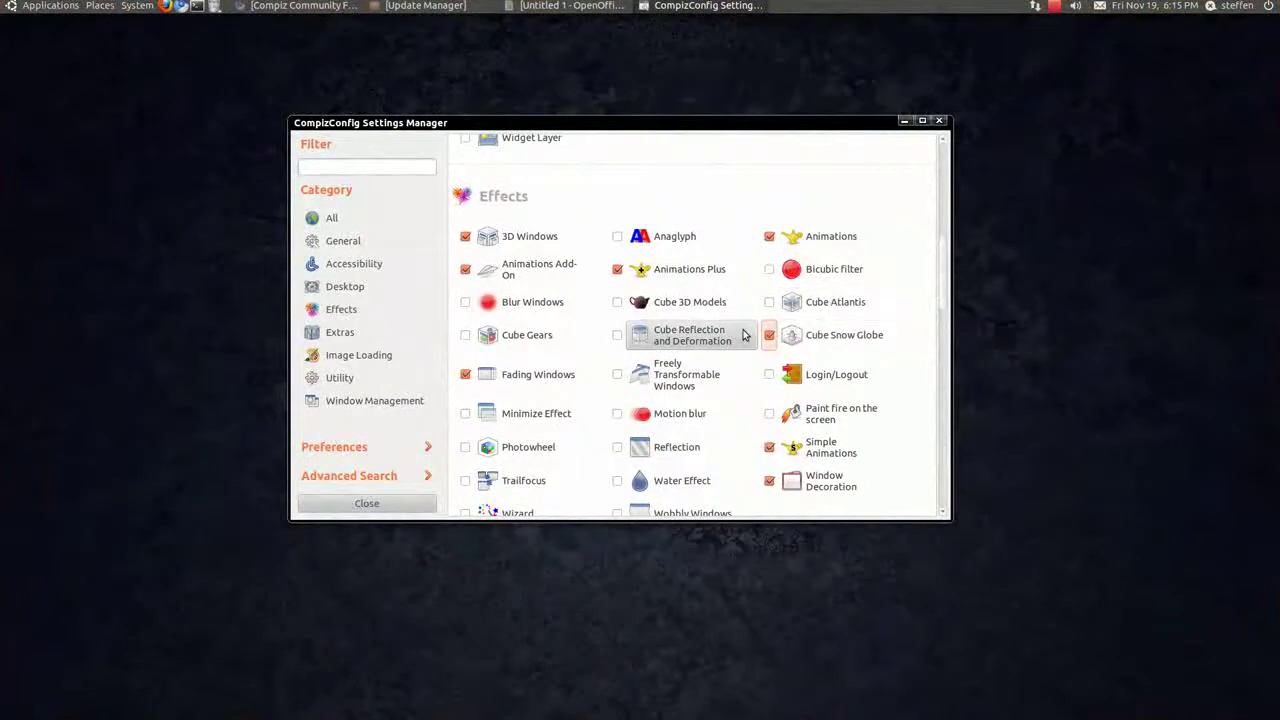
# Step: Open the Freely Transformable Windows plugin's settings and enable the plugin
pyautogui.scroll(2, 760, 374)
pyautogui.scroll(-3, 760, 376)
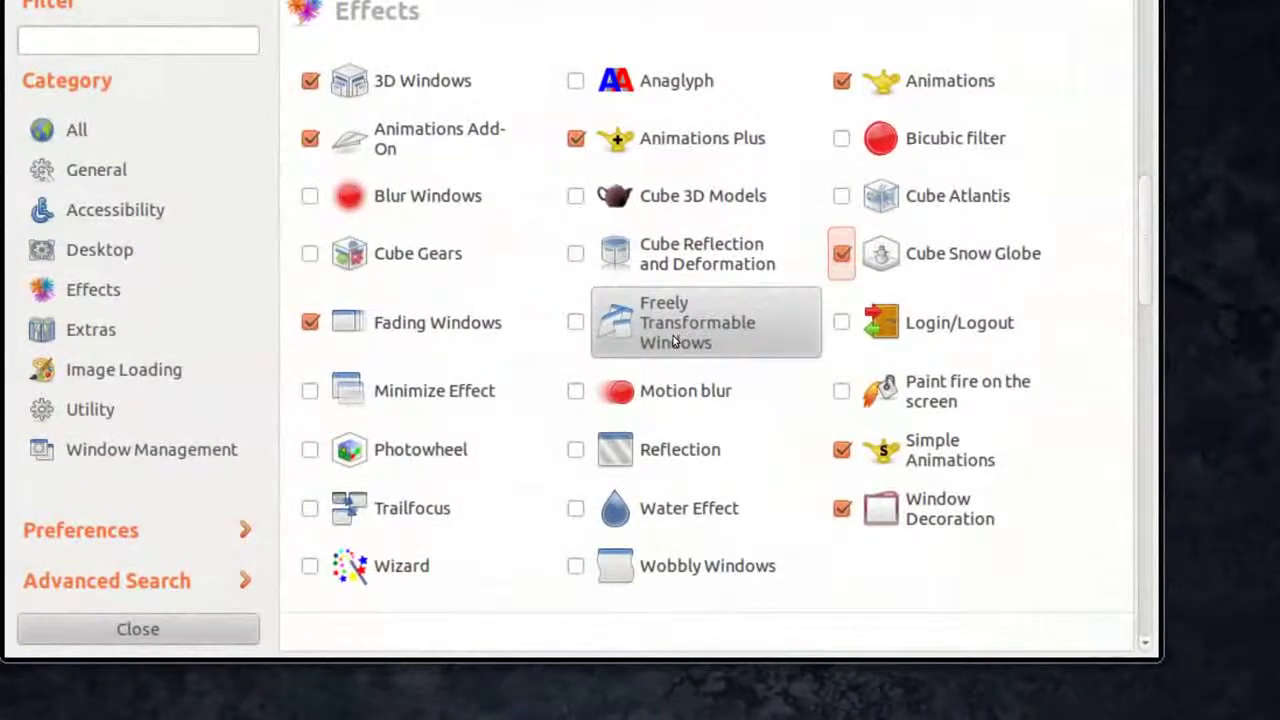
pyautogui.click(675, 342)
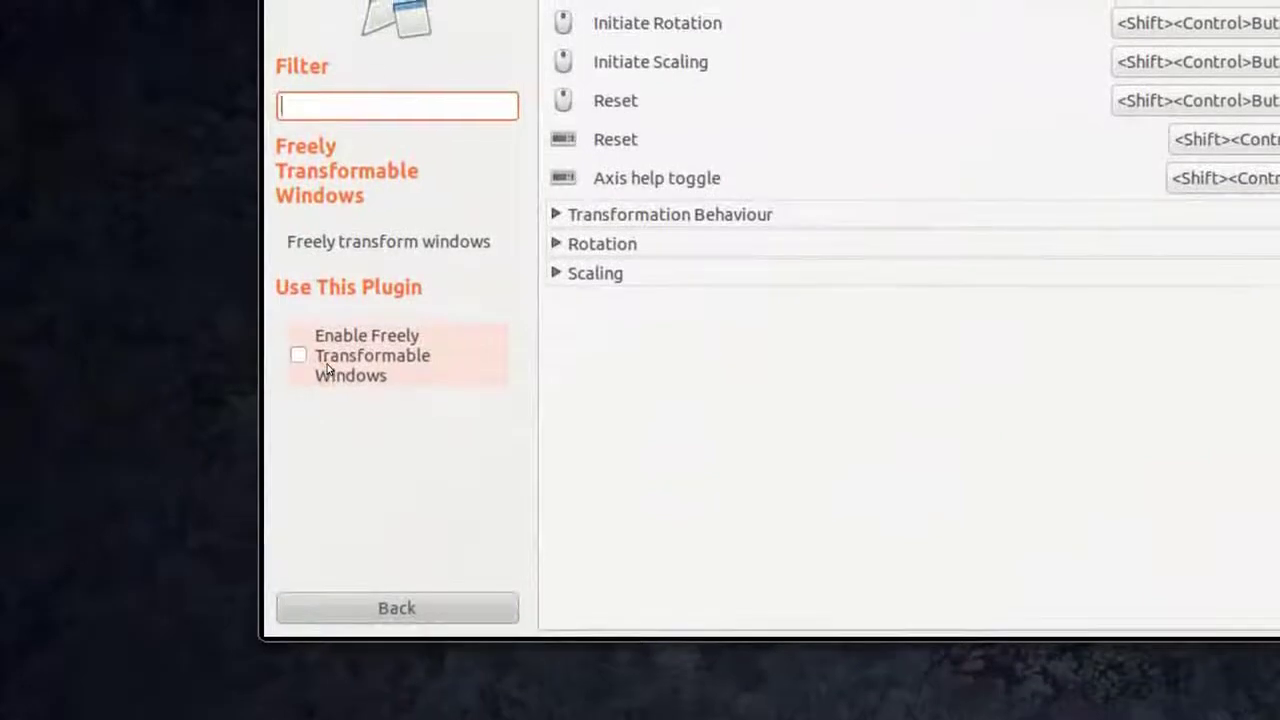
pyautogui.click(125, 437)
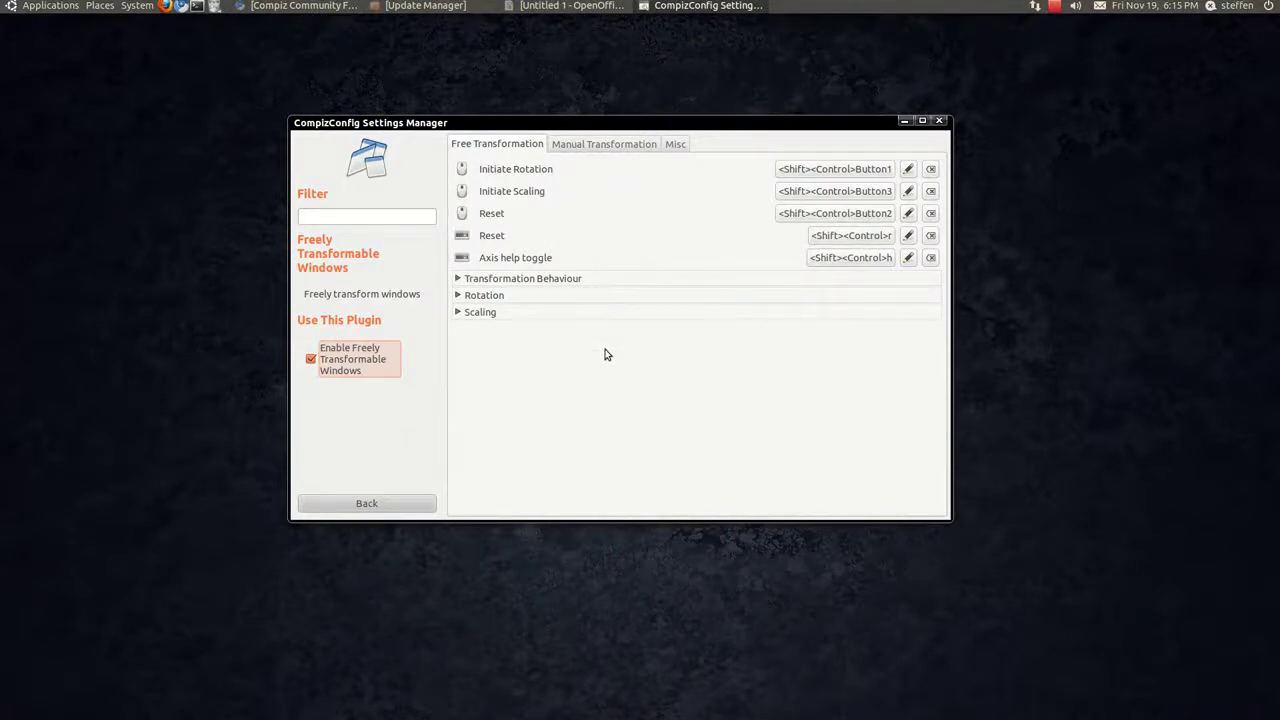
# Step: Try rotating the settings window in 3D, reset it, and disable Freely Transformable Windows before returning to the plugin list
pyautogui.moveTo(700, 416)
pyautogui.mouseDown()
pyautogui.moveTo(671, 480)
pyautogui.moveTo(608, 508)
pyautogui.moveTo(577, 400)
pyautogui.moveTo(591, 394)
pyautogui.moveTo(574, 406)
pyautogui.moveTo(786, 411)
pyautogui.moveTo(824, 441)
pyautogui.moveTo(806, 394)
pyautogui.moveTo(754, 397)
pyautogui.moveTo(734, 420)
pyautogui.moveTo(696, 424)
pyautogui.mouseUp()
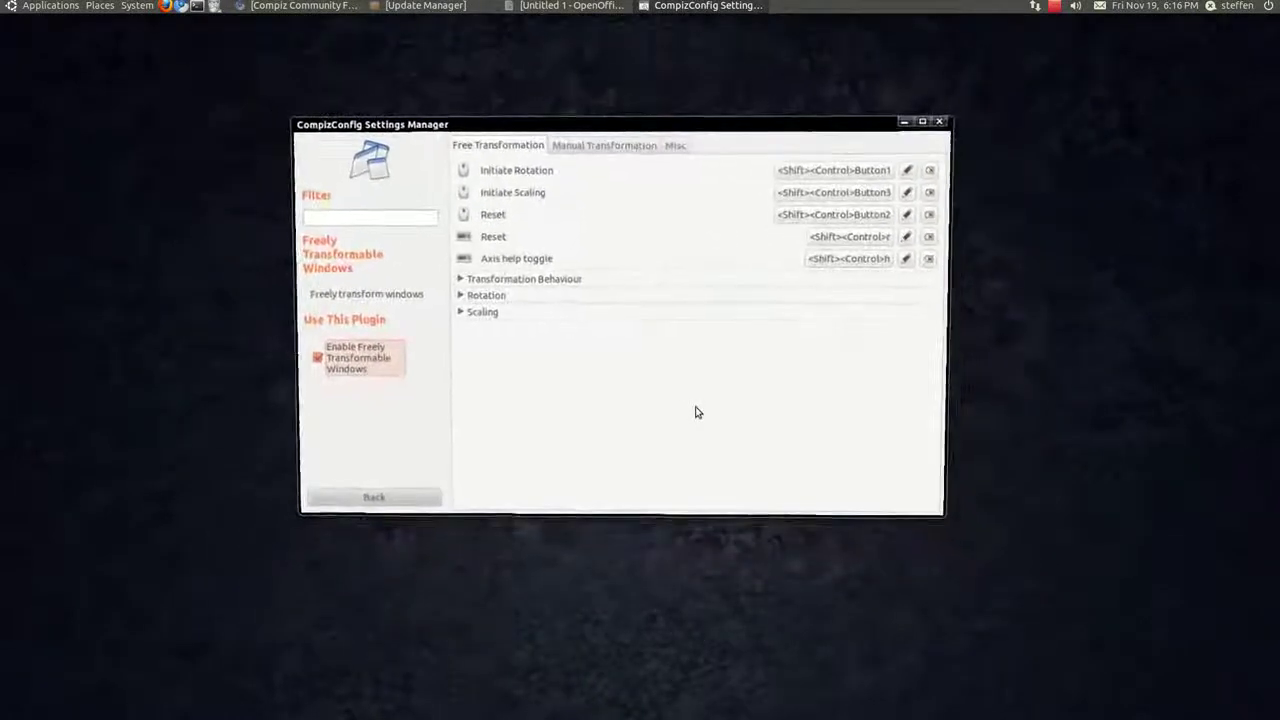
pyautogui.moveTo(696, 410); pyautogui.dragTo(665, 437)
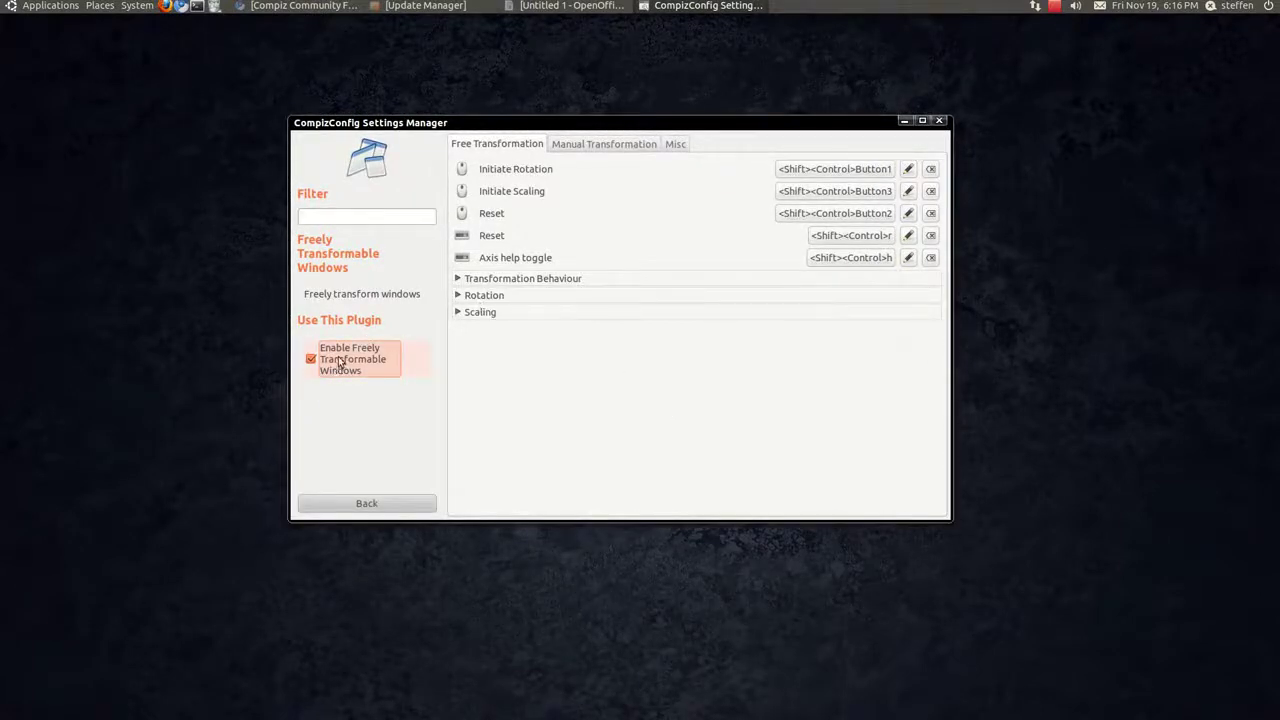
pyautogui.click(391, 504)
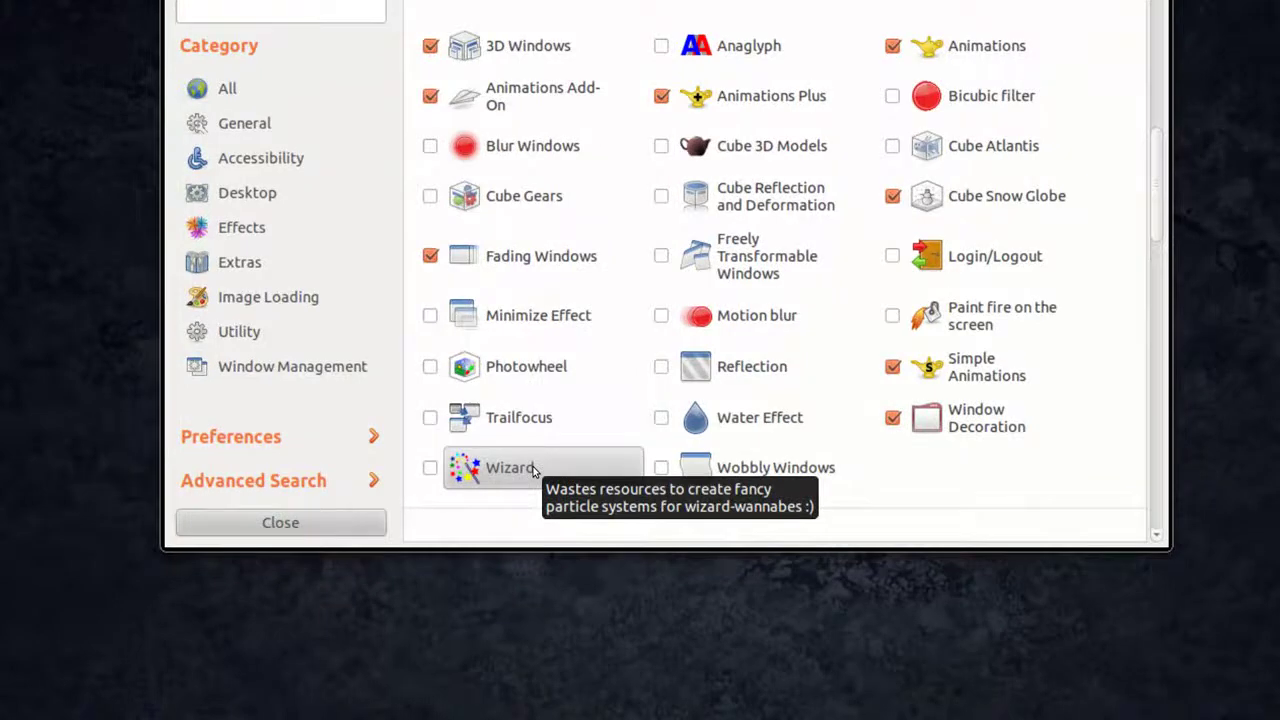
# Step: Enable the Wizard plugin with its binding conflicts ignored, try the particle effect, disable it and return to the plugin list
pyautogui.click(533, 470)
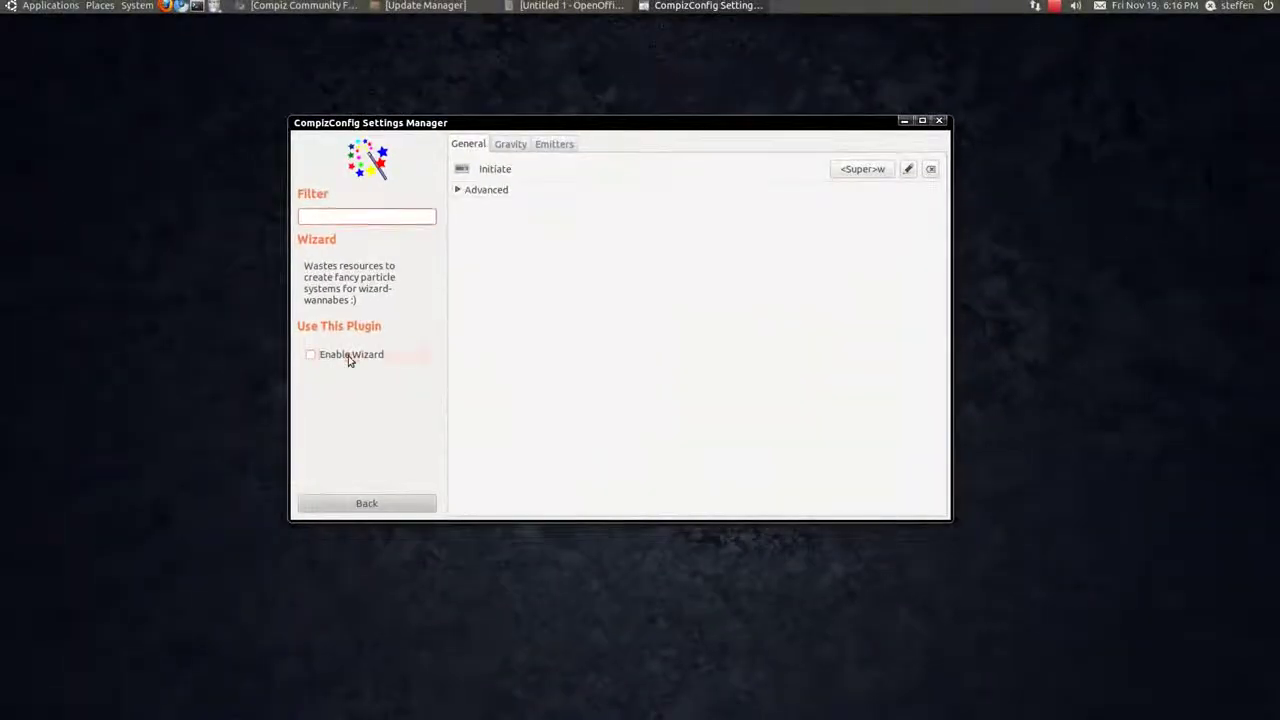
pyautogui.click(349, 358)
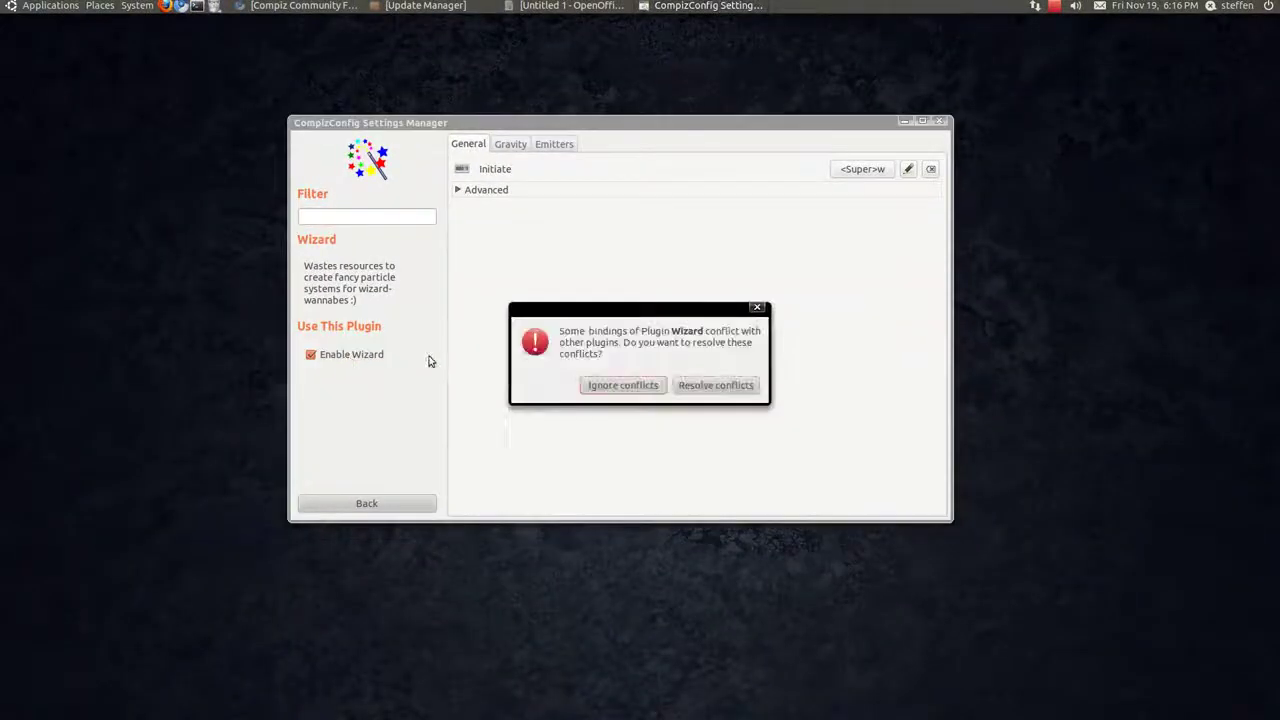
pyautogui.click(623, 386)
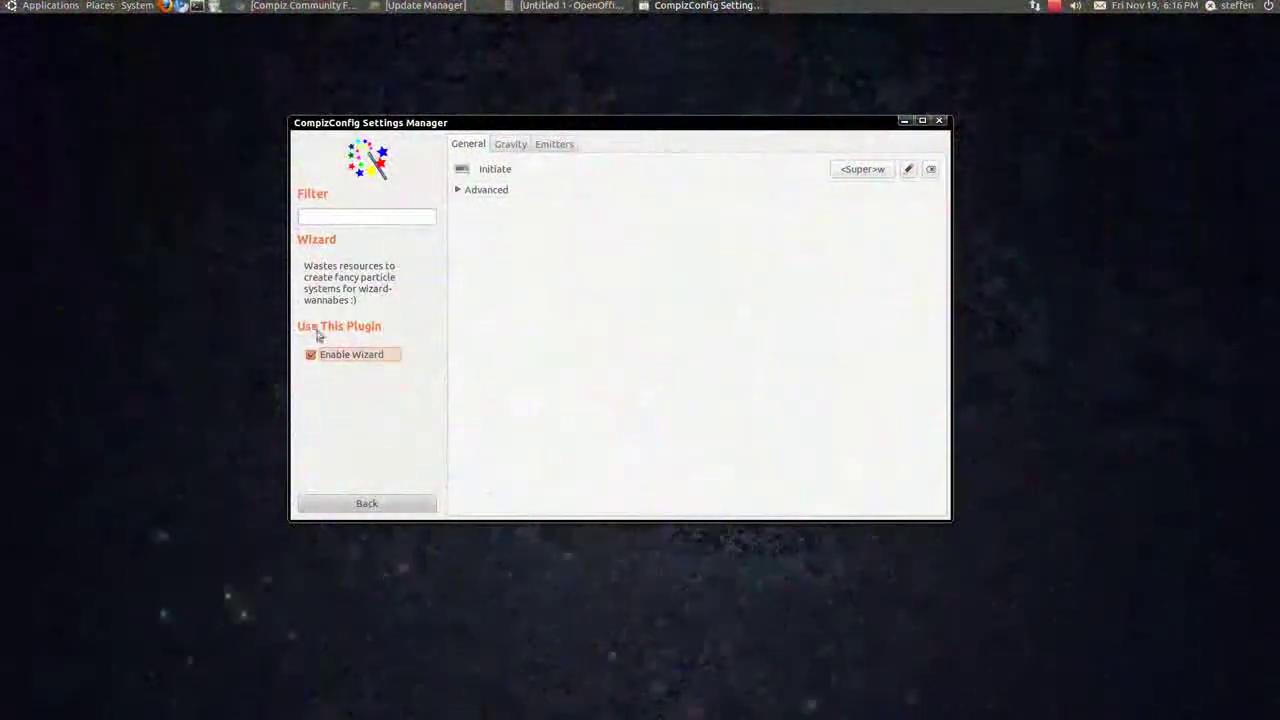
pyautogui.click(365, 505)
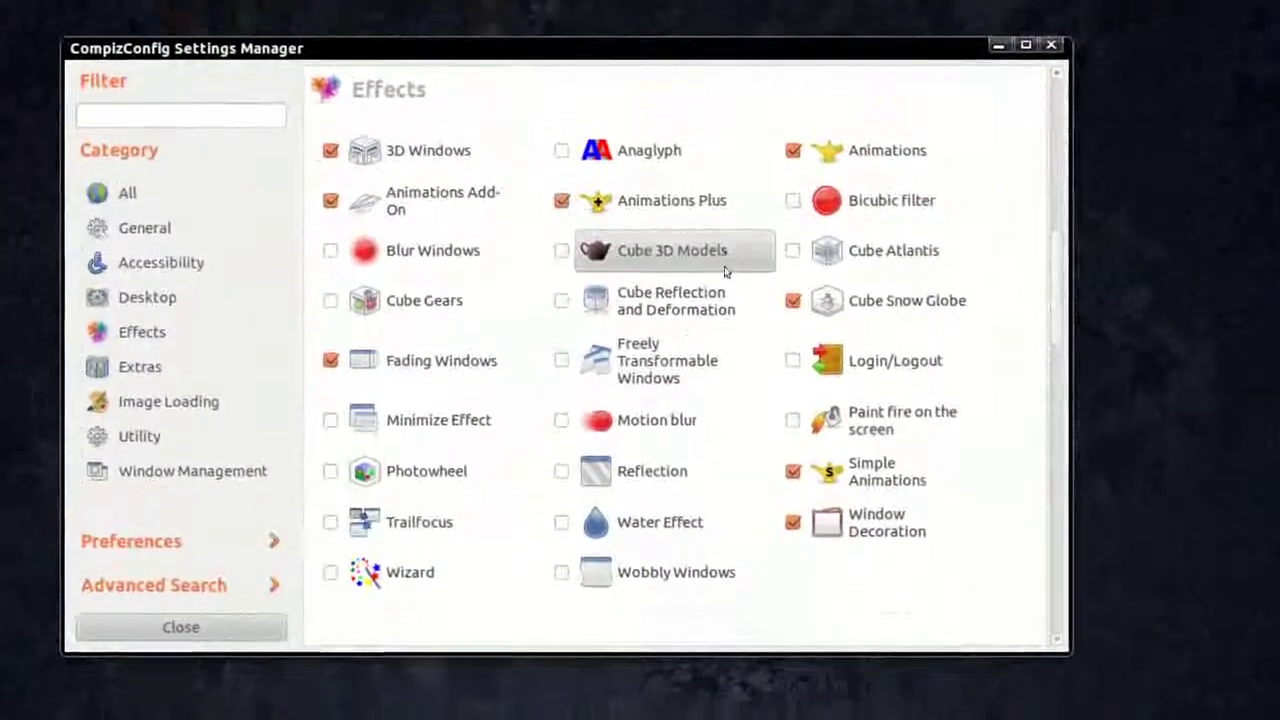
pyautogui.scroll(-10, 727, 297)
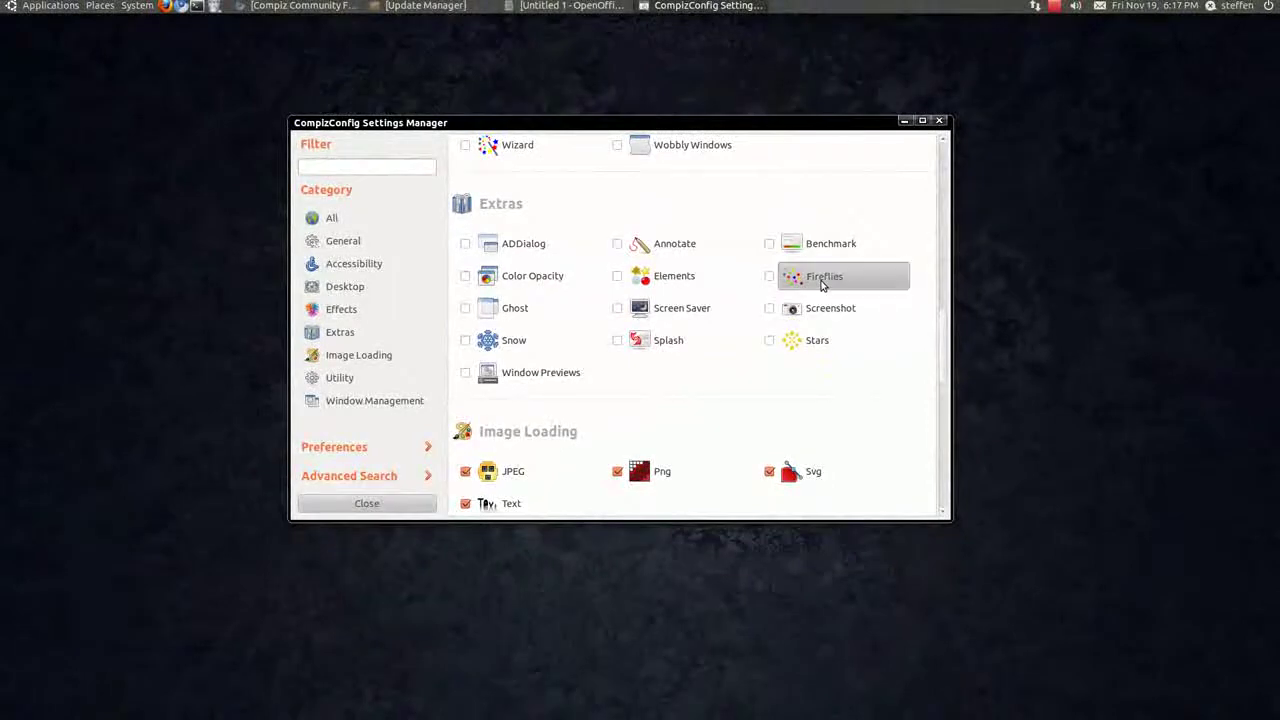
pyautogui.click(822, 285)
pyautogui.click(613, 146)
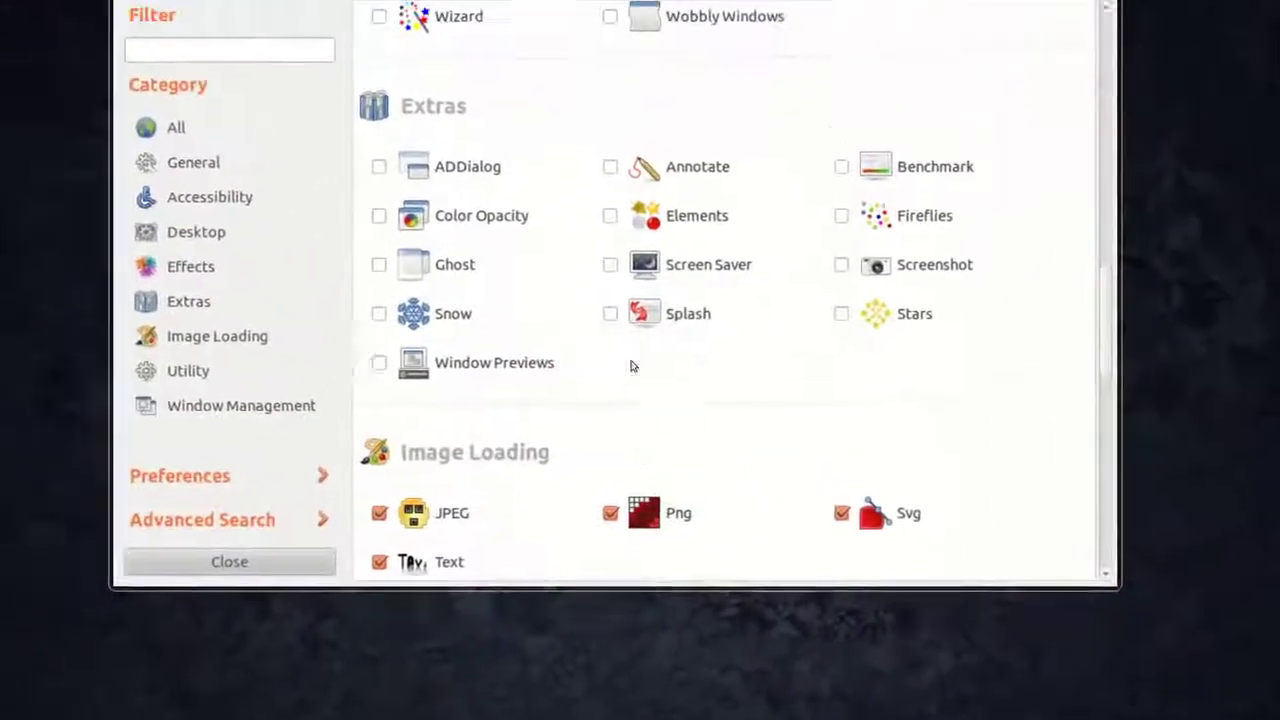
# Step: Open the Stack Window Switcher plugin under Window Management and enable it, ignoring the binding conflicts
pyautogui.scroll(-10, 672, 322)
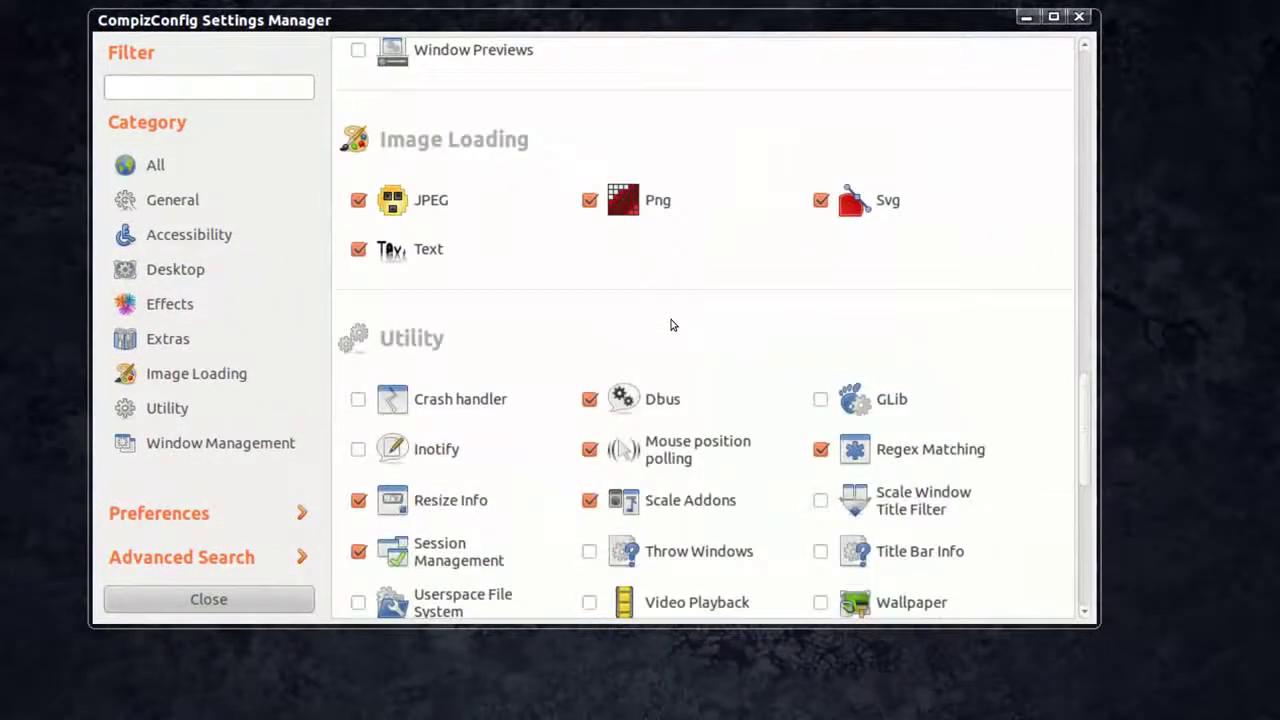
pyautogui.scroll(-5, 672, 322)
pyautogui.scroll(-3, 672, 325)
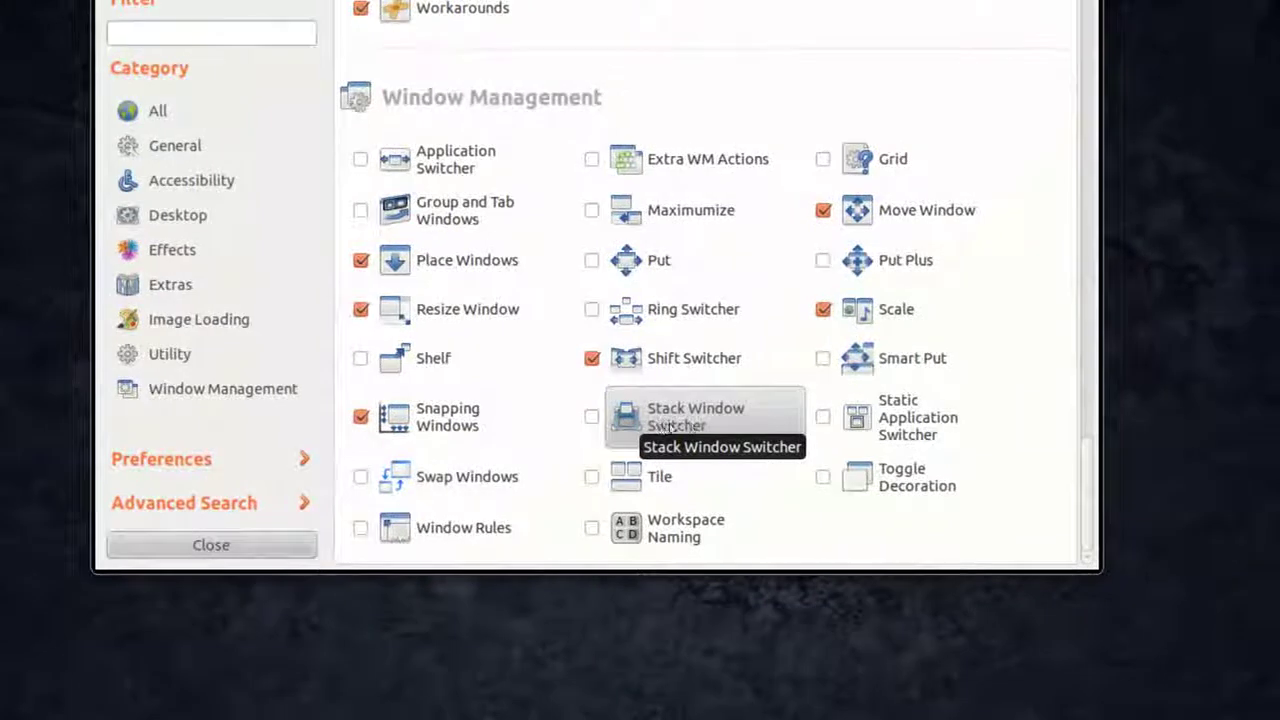
pyautogui.click(684, 427)
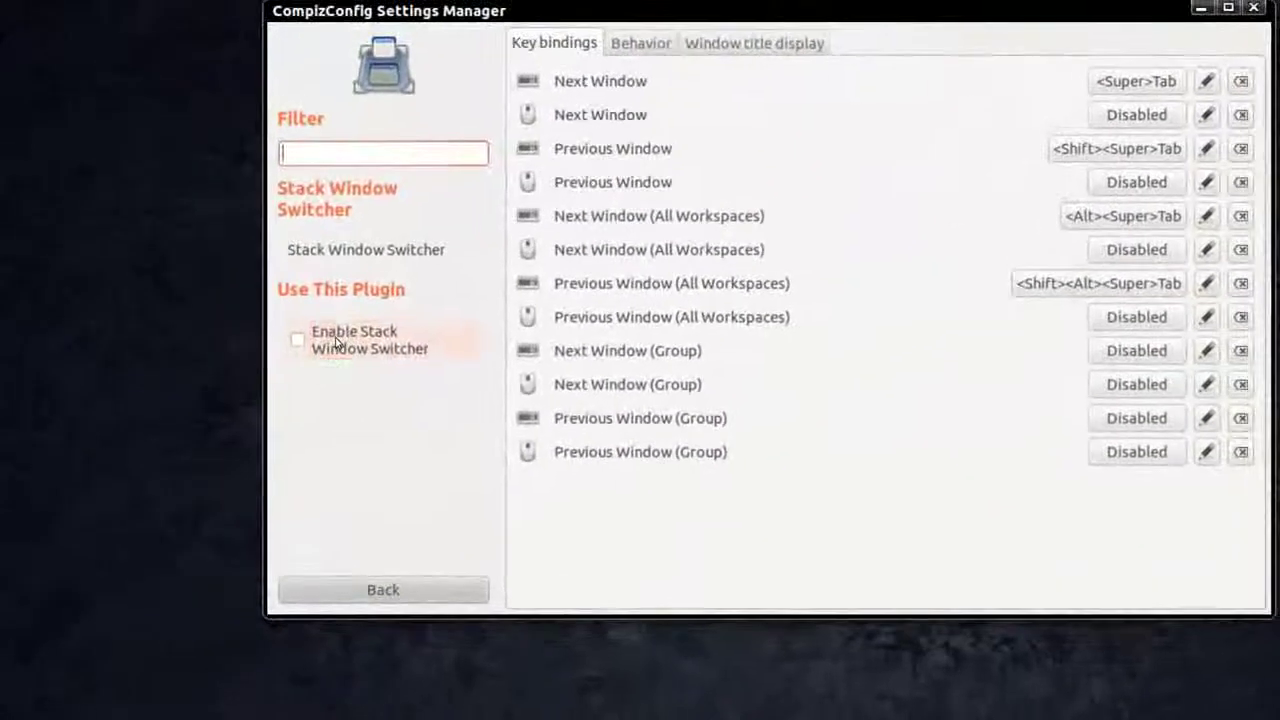
pyautogui.click(336, 343)
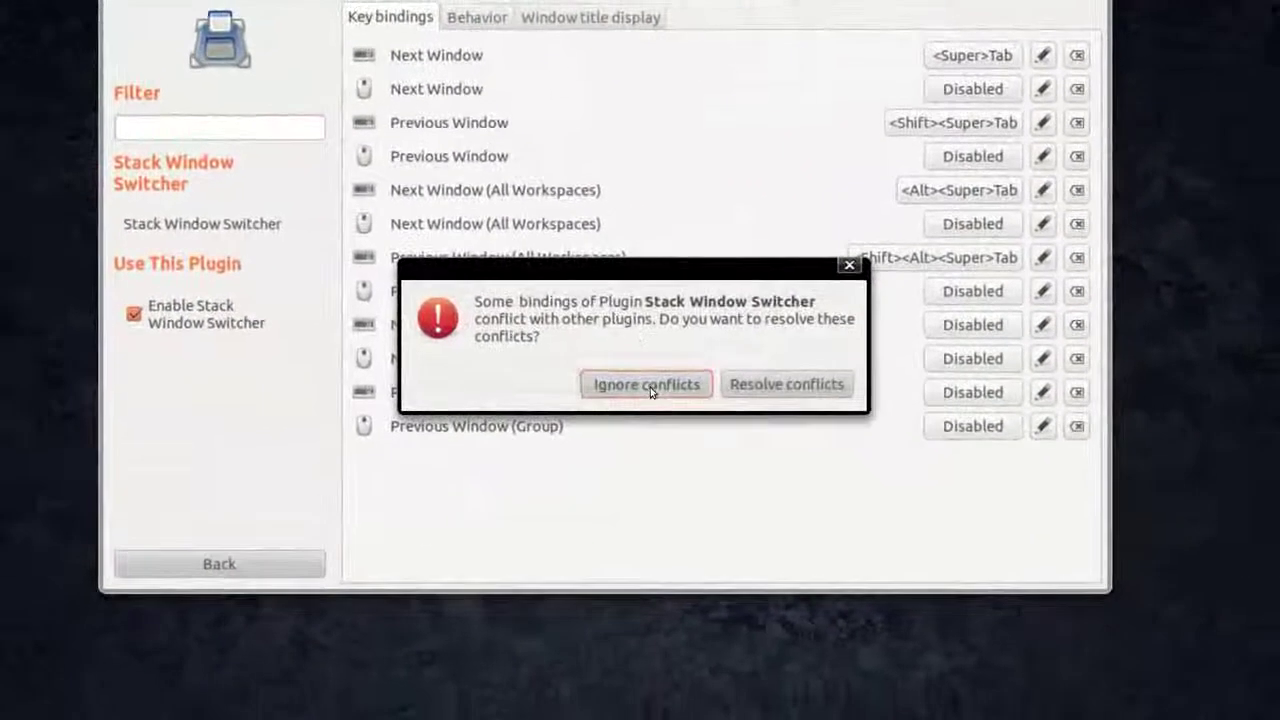
pyautogui.click(647, 385)
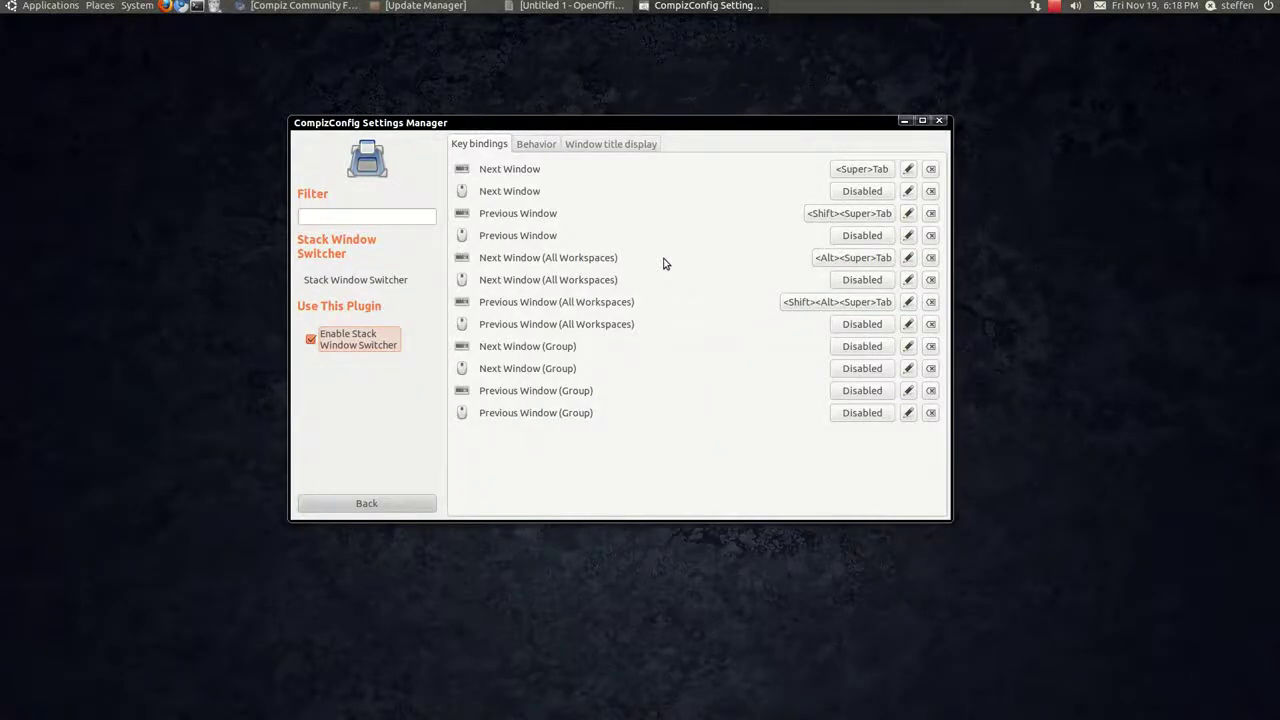
# Step: Cycle through the open windows with the Stack Window Switcher, and return to the plugin list
pyautogui.press('super+Tab')
pyautogui.press('super+Tab')
pyautogui.press('super+Tab')
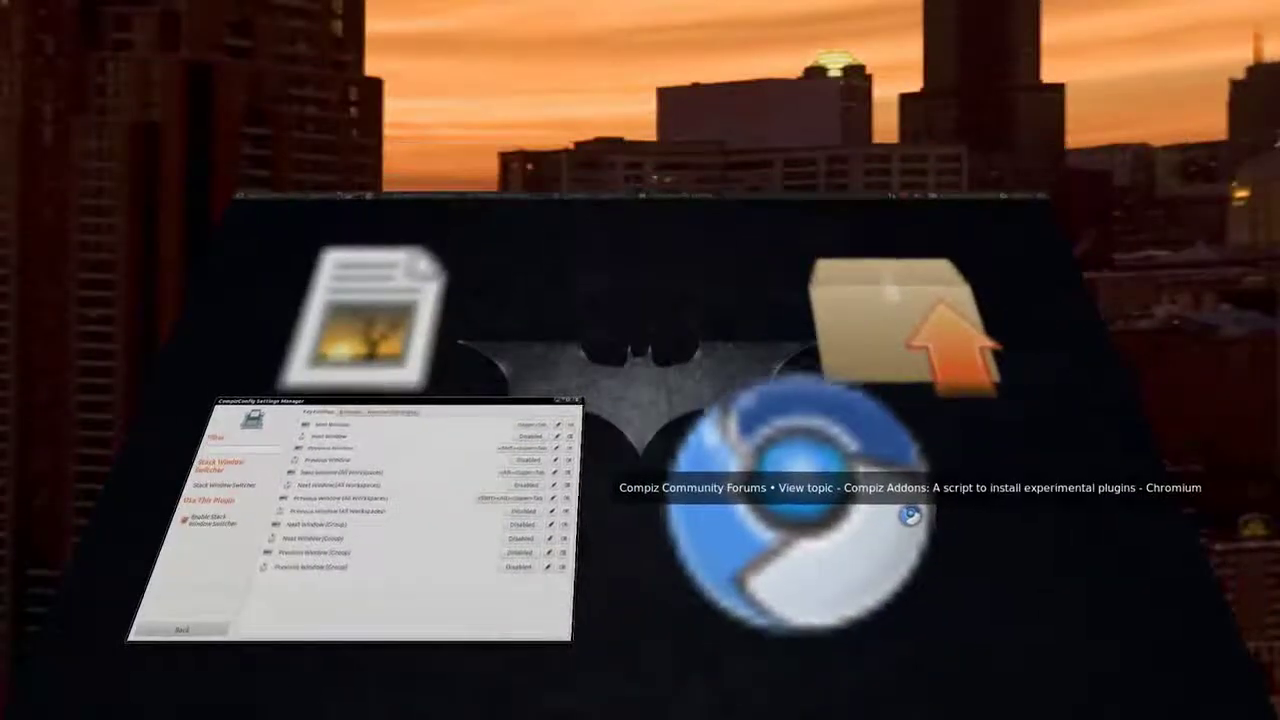
pyautogui.press('super+Tab')
pyautogui.press('super+Tab')
pyautogui.press('super+Tab')
pyautogui.press('super+Tab')
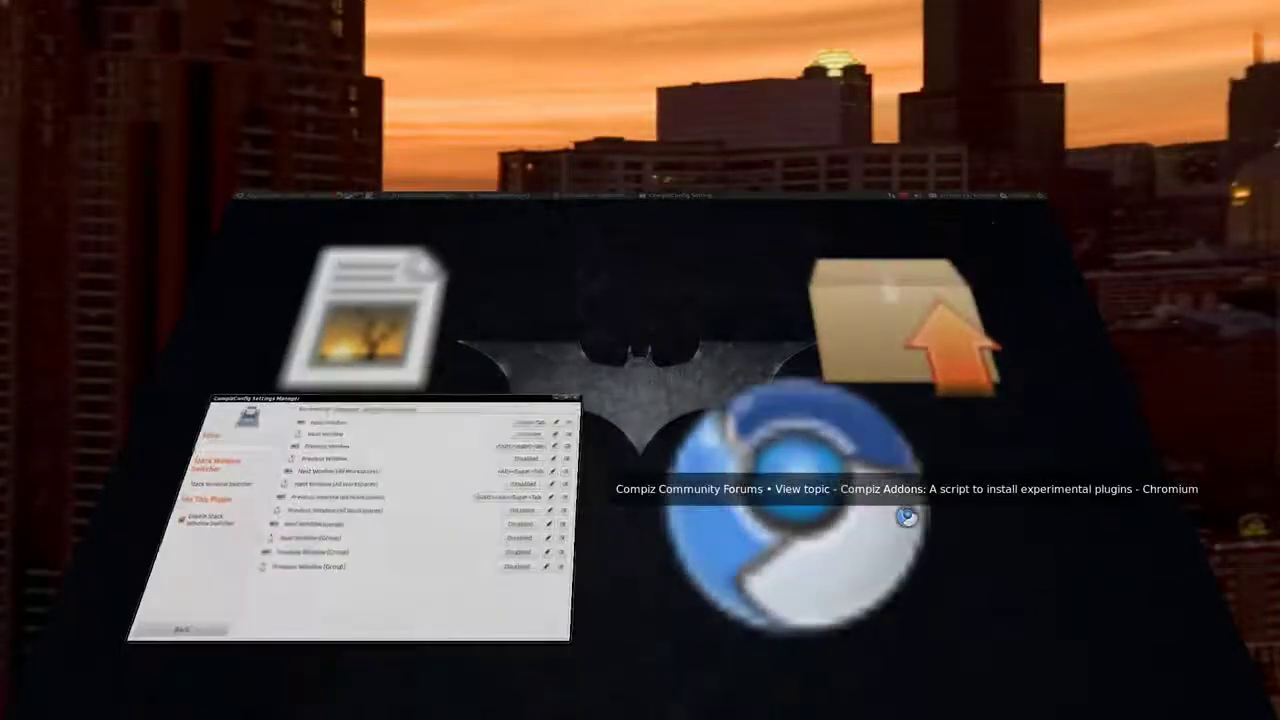
pyautogui.press('super+Tab')
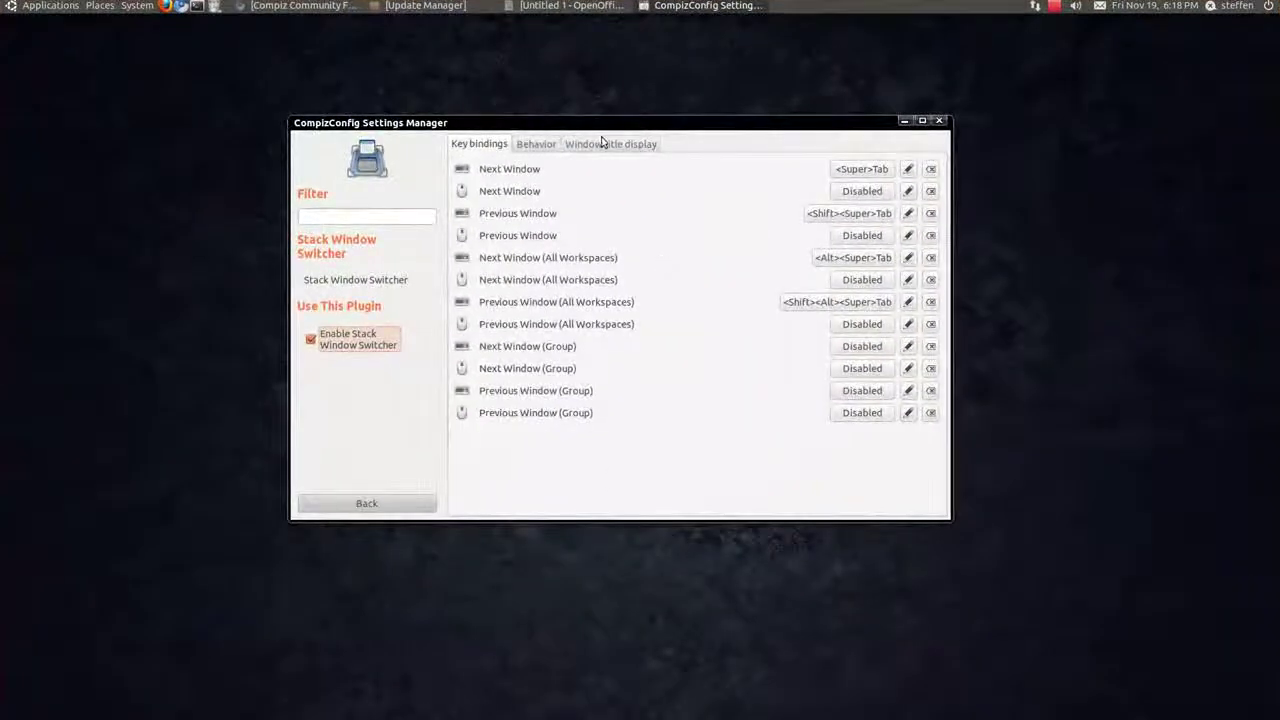
pyautogui.click(415, 505)
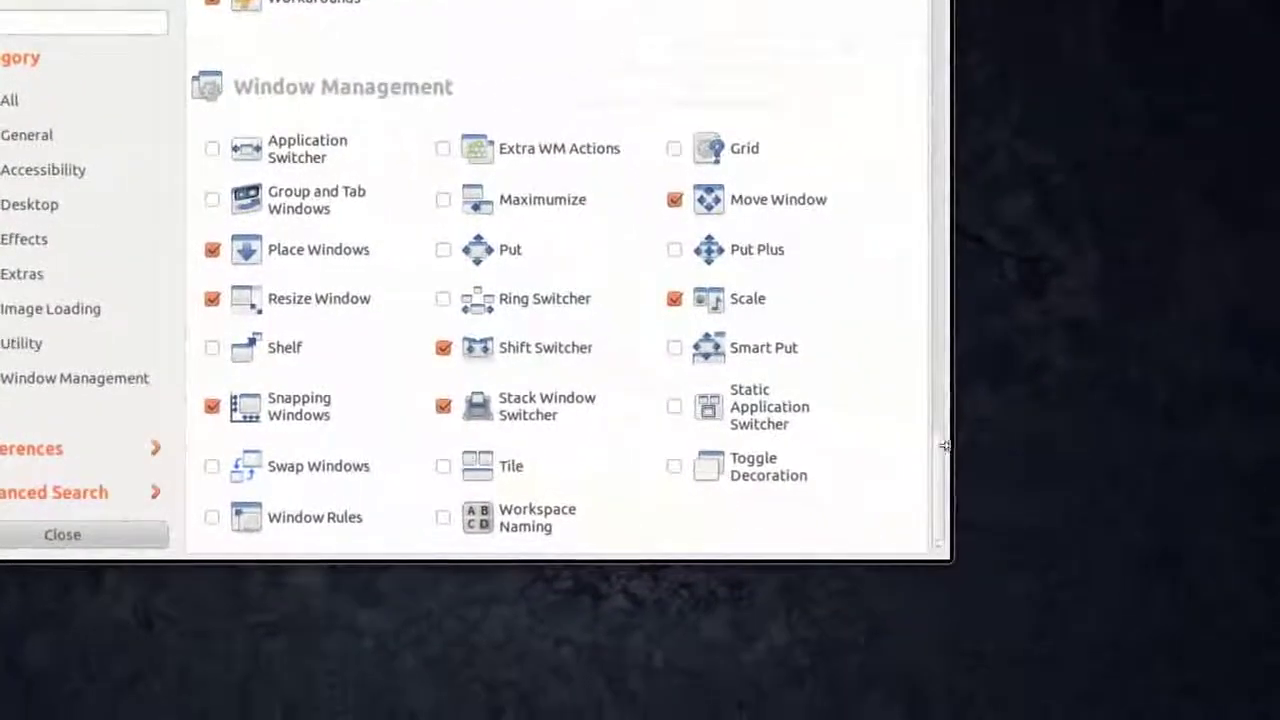
# Step: Look back over the plugin list up to the Effects category and close CompizConfig Settings Manager
pyautogui.scroll(10, 946, 463)
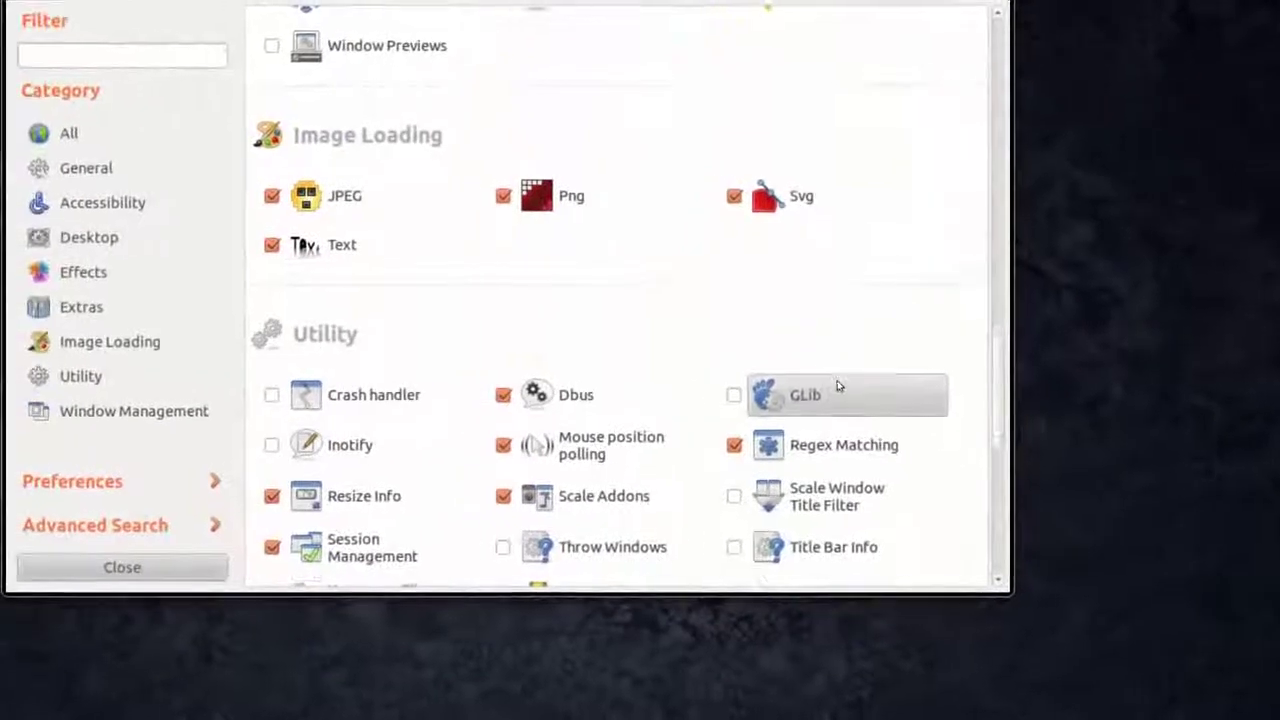
pyautogui.scroll(5, 838, 386)
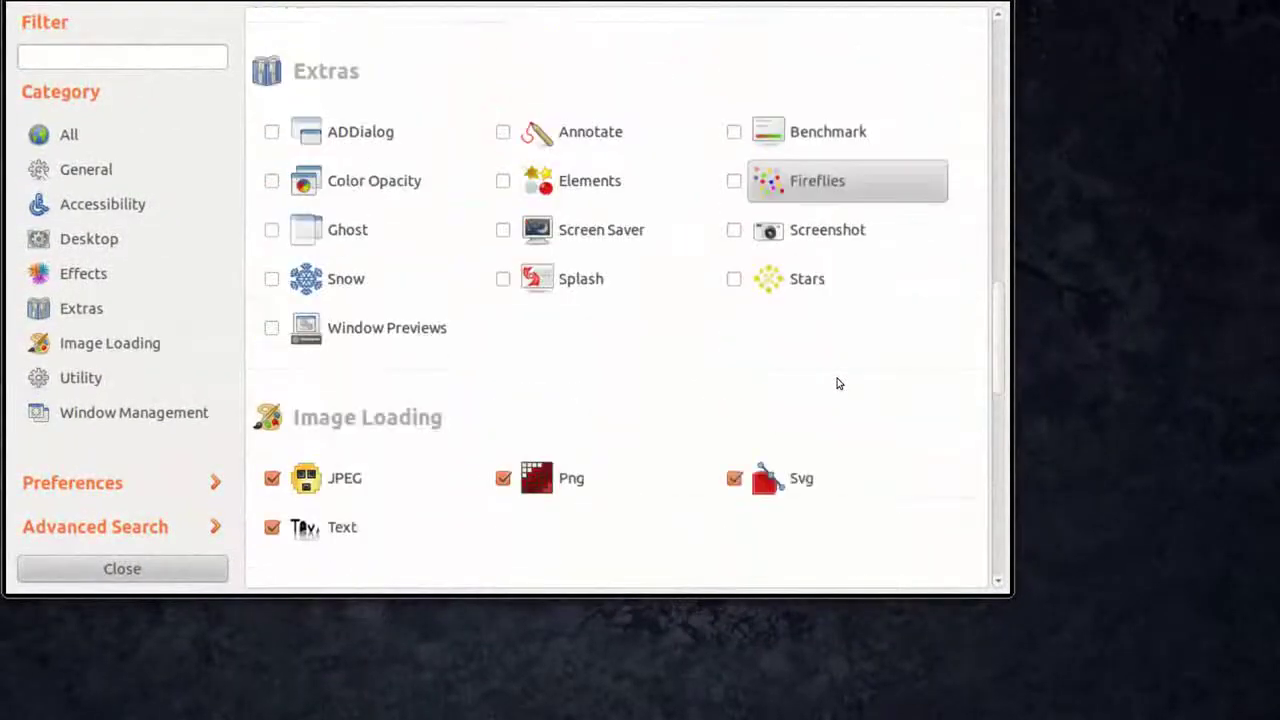
pyautogui.scroll(6, 838, 384)
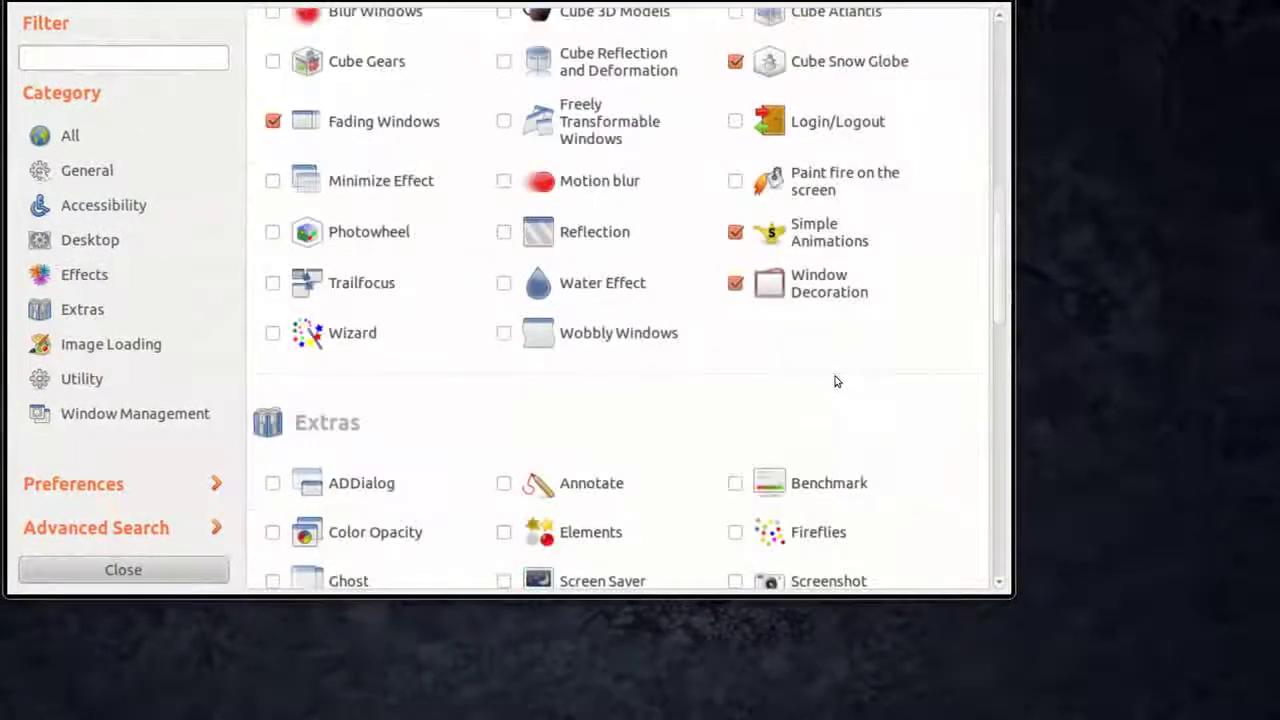
pyautogui.scroll(5, 836, 380)
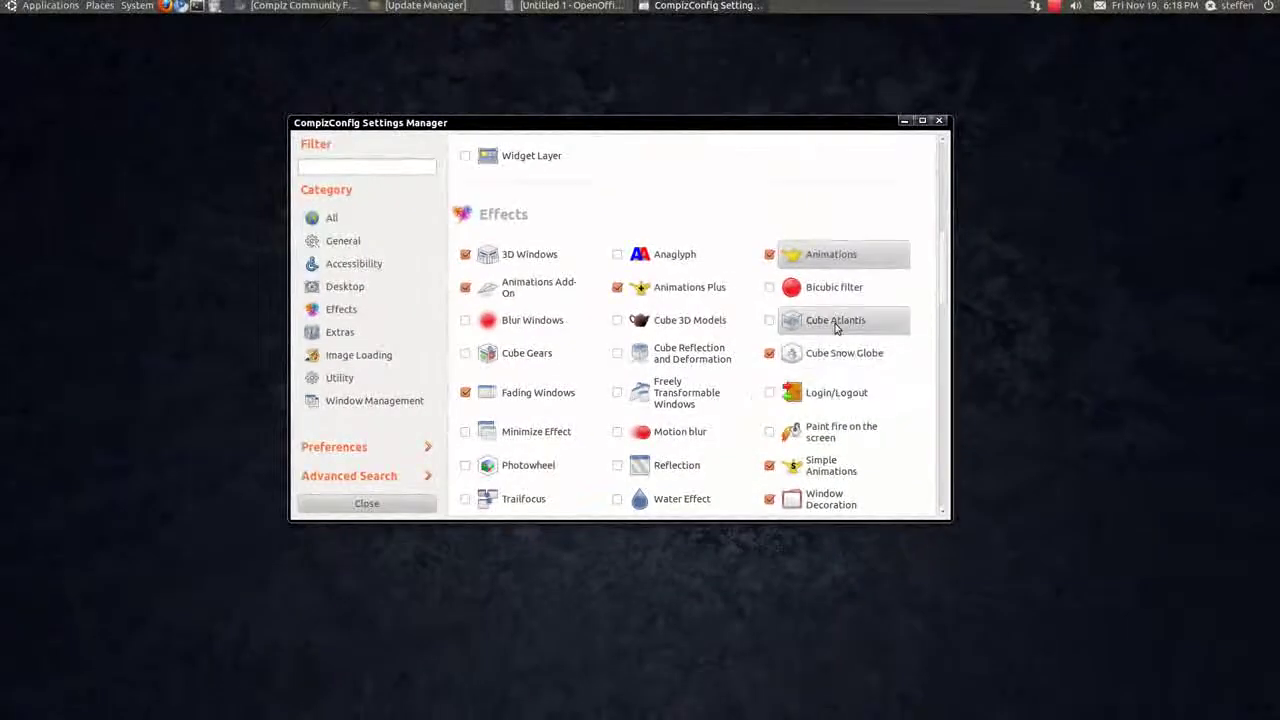
pyautogui.click(939, 121)
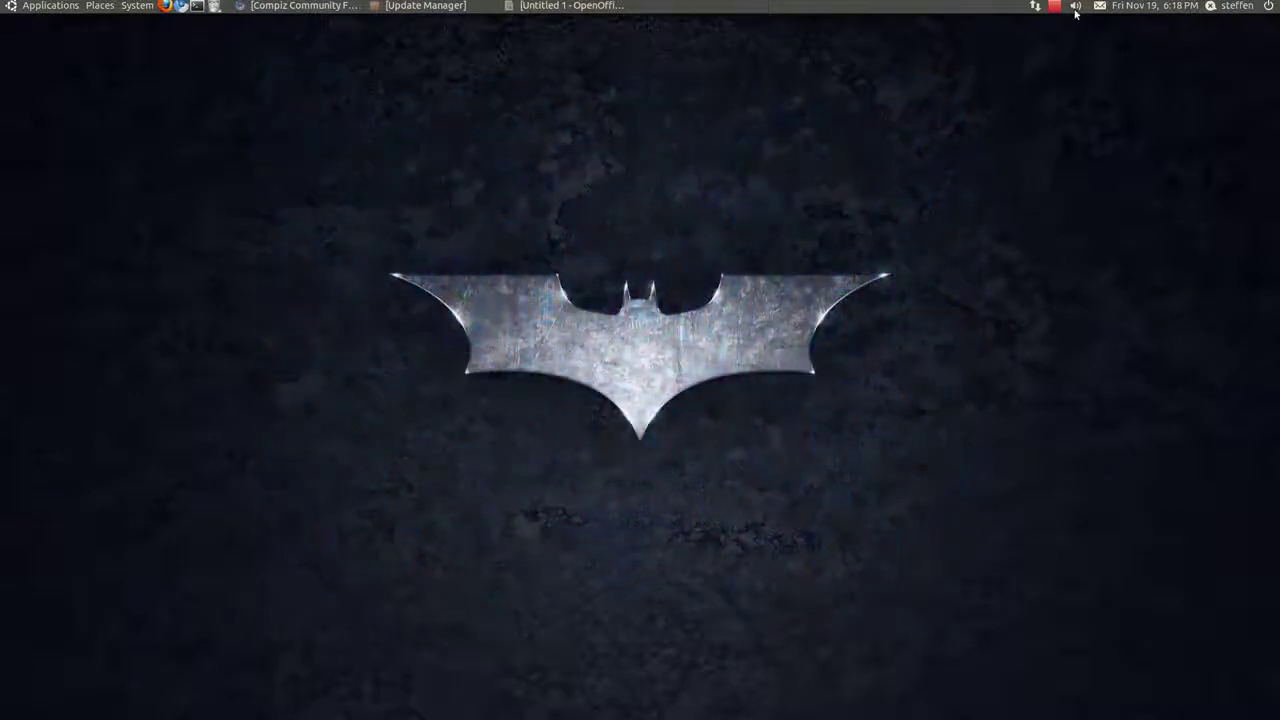